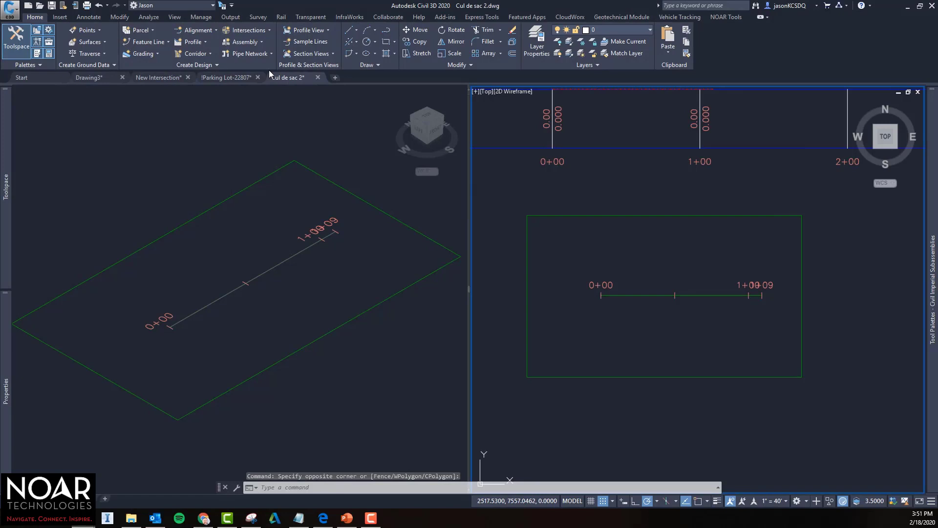
Create the Cul-de-Sac corridor from the CL Cul de sac alignment and EX surface profile, using the Main Road assembly and EX target surface.
{"action": "left_click", "coordinate": [204, 58]}
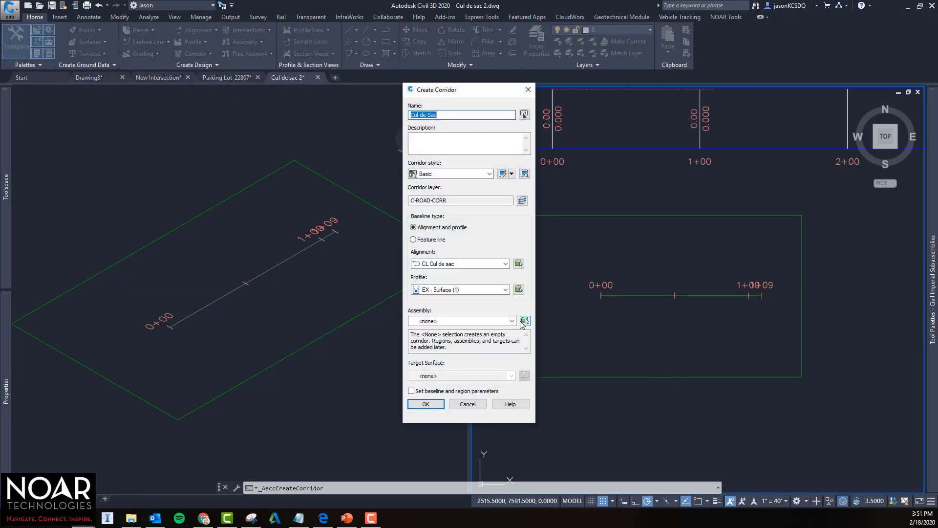
{"action": "left_click", "coordinate": [454, 322]}
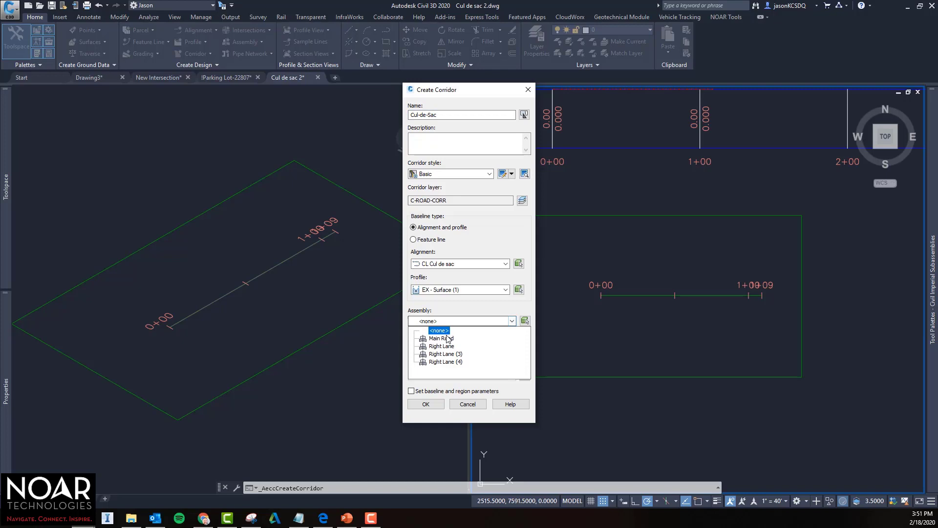
{"action": "left_click", "coordinate": [447, 336]}
{"action": "left_click", "coordinate": [450, 375]}
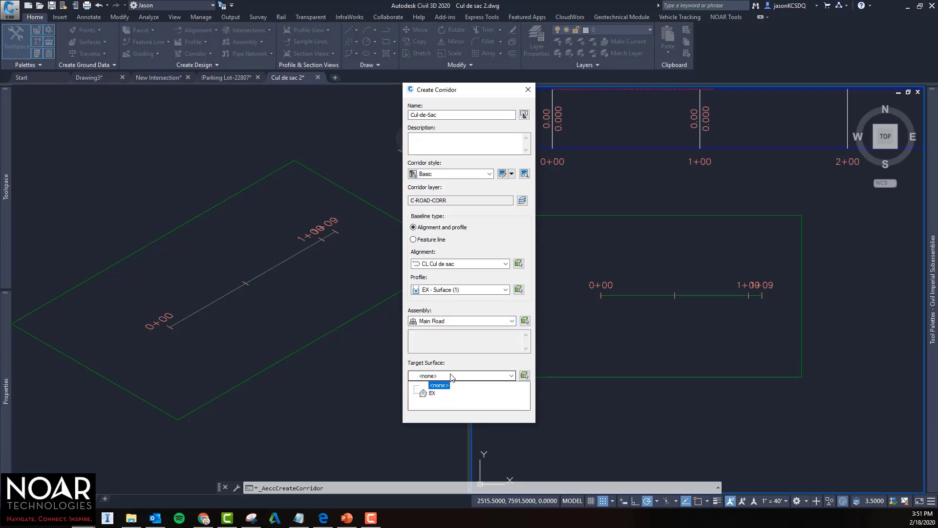
{"action": "left_click", "coordinate": [432, 392]}
{"action": "left_click", "coordinate": [426, 404]}
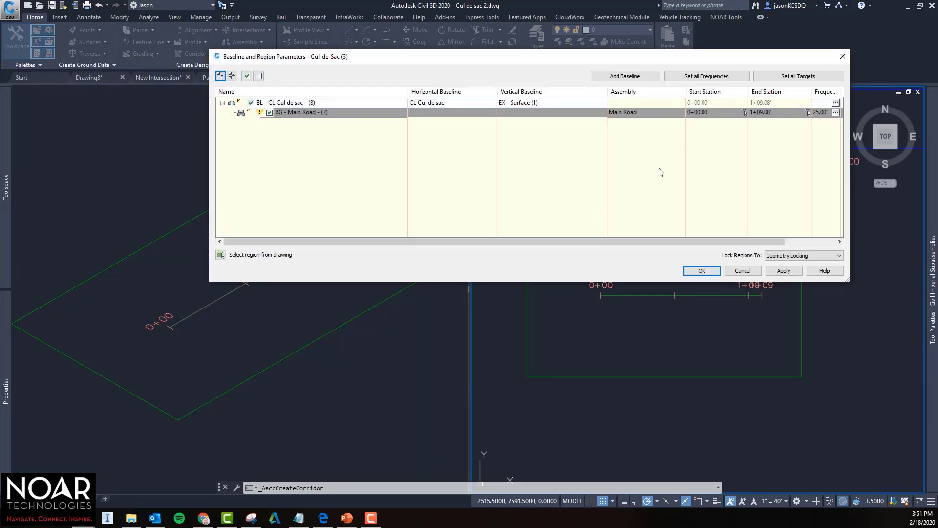
{"action": "left_click", "coordinate": [700, 272]}
{"action": "left_click", "coordinate": [382, 243]}
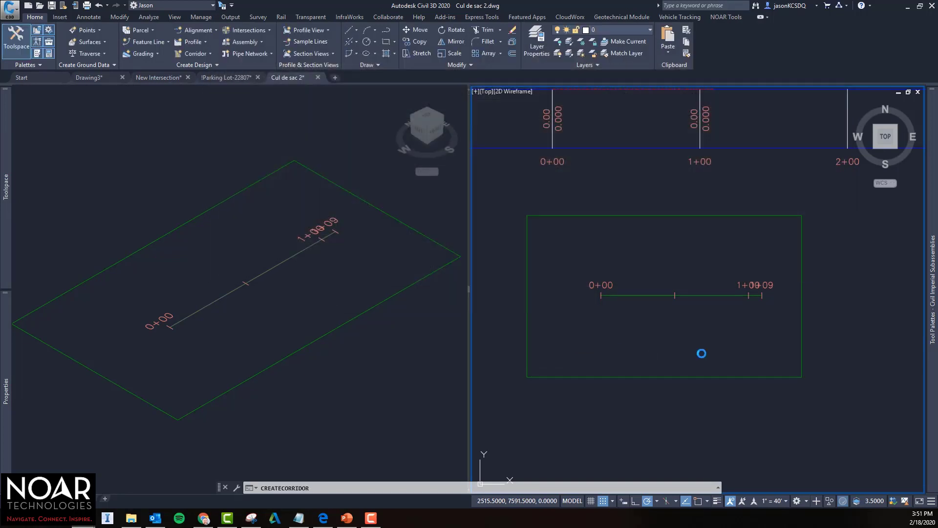
Shorten the corridor by stretching its end station back along the centerline to about station 0+42.
{"action": "left_click", "coordinate": [757, 332]}
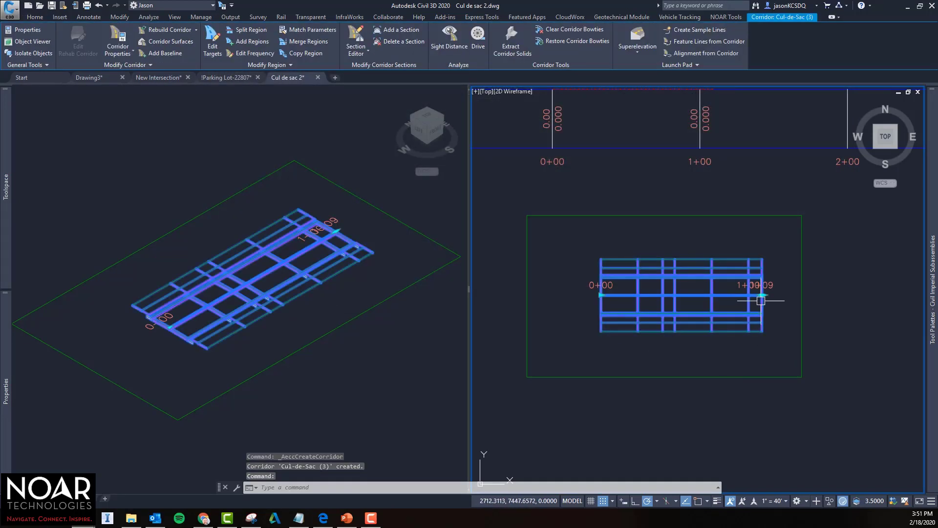
{"action": "left_click", "coordinate": [762, 294]}
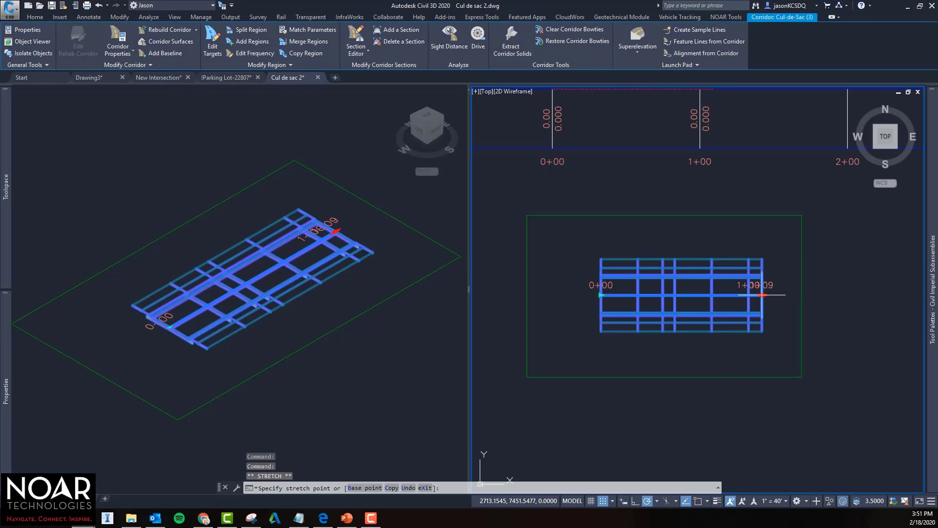
{"action": "left_click", "coordinate": [665, 294]}
{"action": "middle_click_drag", "start_coordinate": [726, 329], "coordinate": [628, 318]}
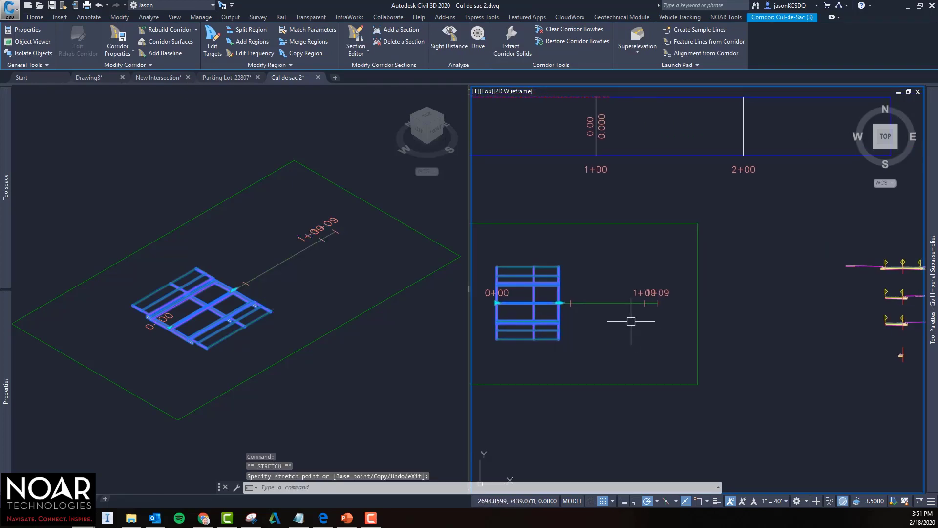
{"action": "key", "text": "Escape"}
Start a centerline alignment layout named Cul-de-sac with the Proposed style and the All Labels label set.
{"action": "scroll", "coordinate": [627, 318], "scroll_direction": "up", "scroll_amount": 5}
{"action": "mouse_move", "coordinate": [716, 319]}
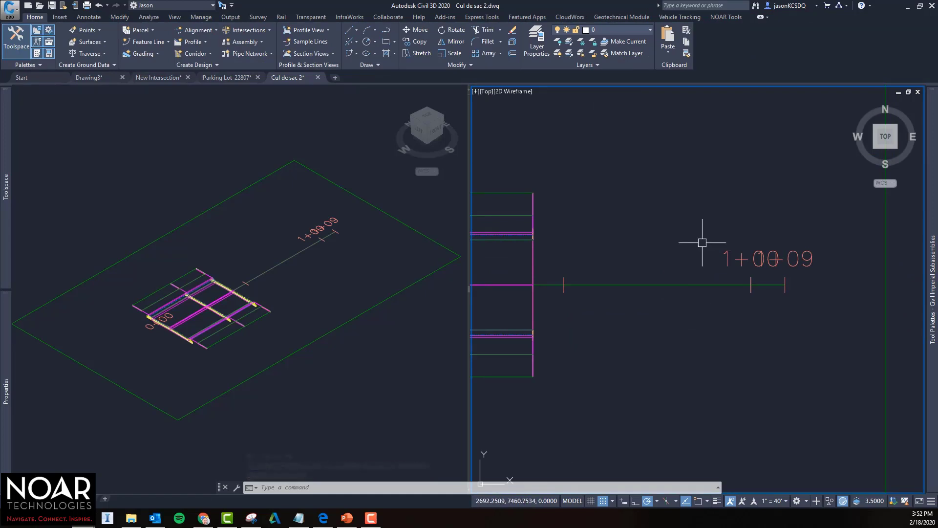
{"action": "left_click", "coordinate": [190, 33]}
{"action": "left_click", "coordinate": [200, 44]}
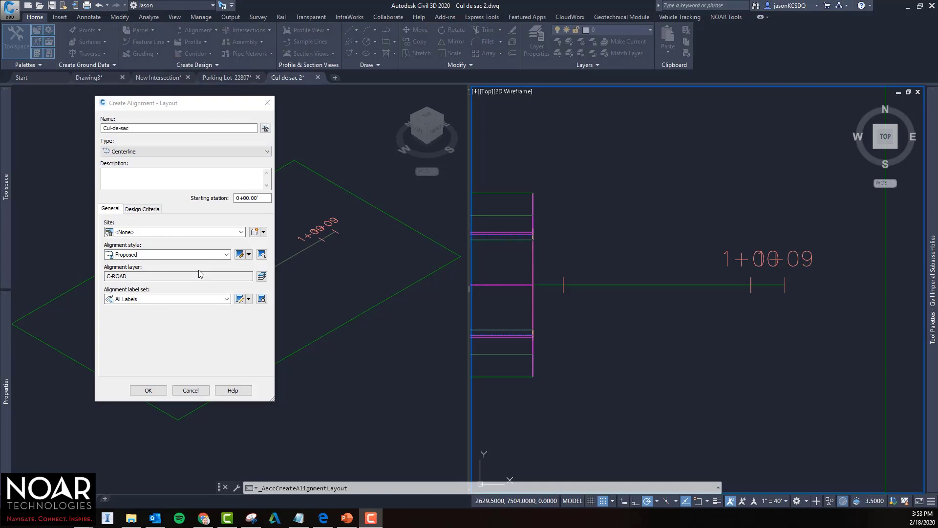
{"action": "left_click", "coordinate": [149, 390]}
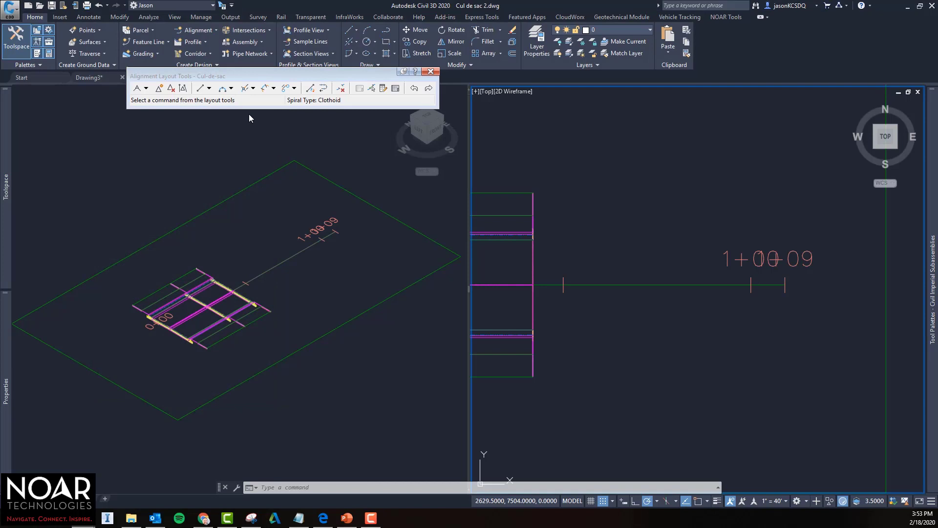
Draw two fixed alignment lines along the road edges: the lower running 38 ft out from the corridor end, the upper running back to it.
{"action": "left_click", "coordinate": [203, 91]}
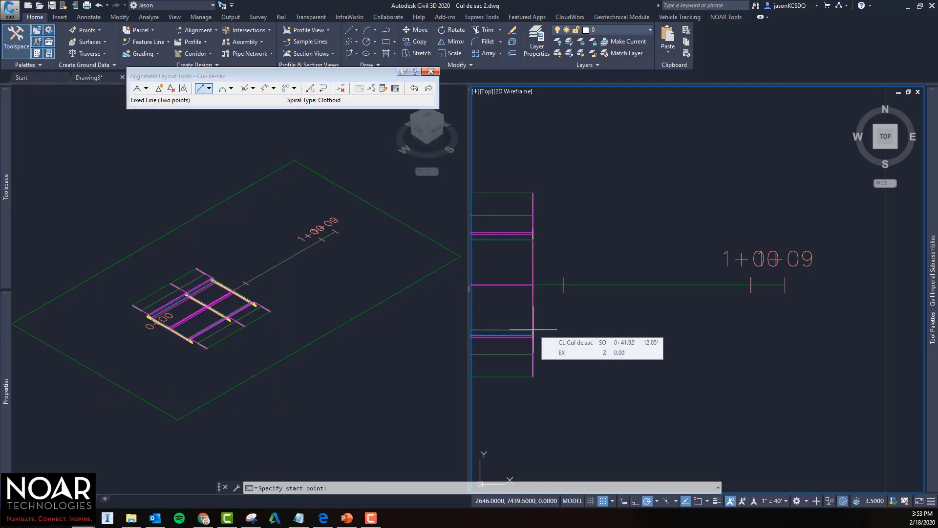
{"action": "left_click", "coordinate": [533, 329]}
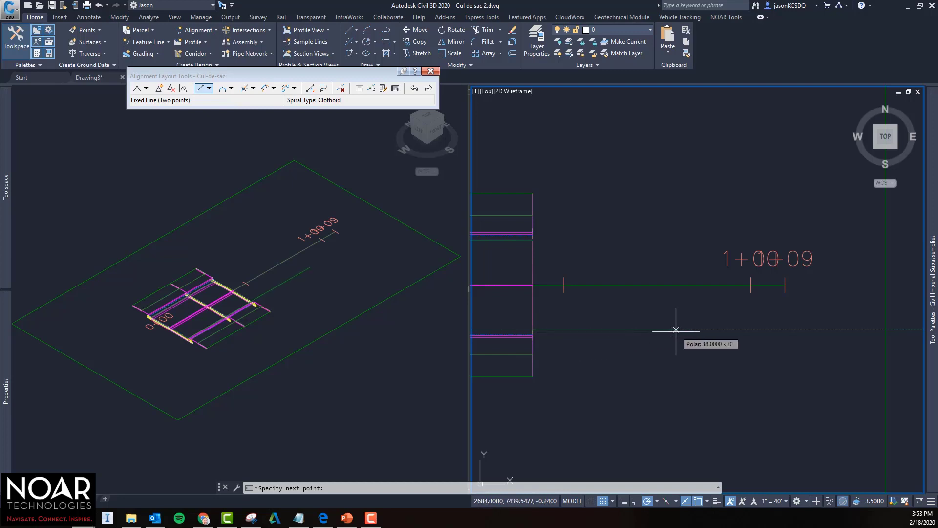
{"action": "left_click", "coordinate": [676, 331]}
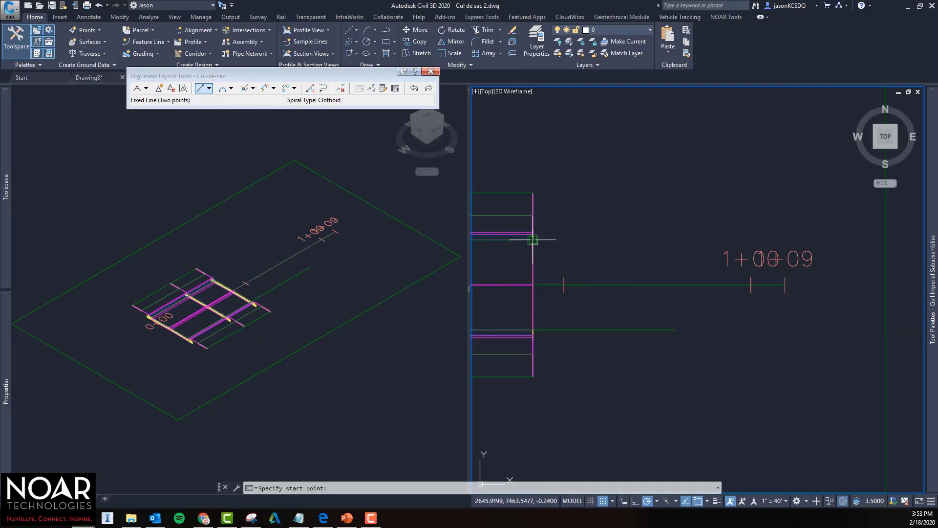
{"action": "left_click", "coordinate": [690, 239]}
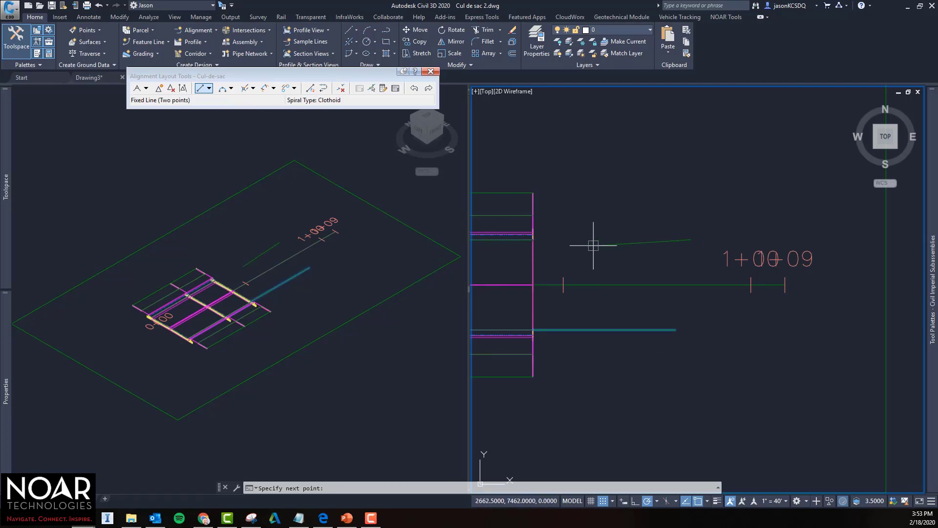
{"action": "left_click", "coordinate": [534, 240]}
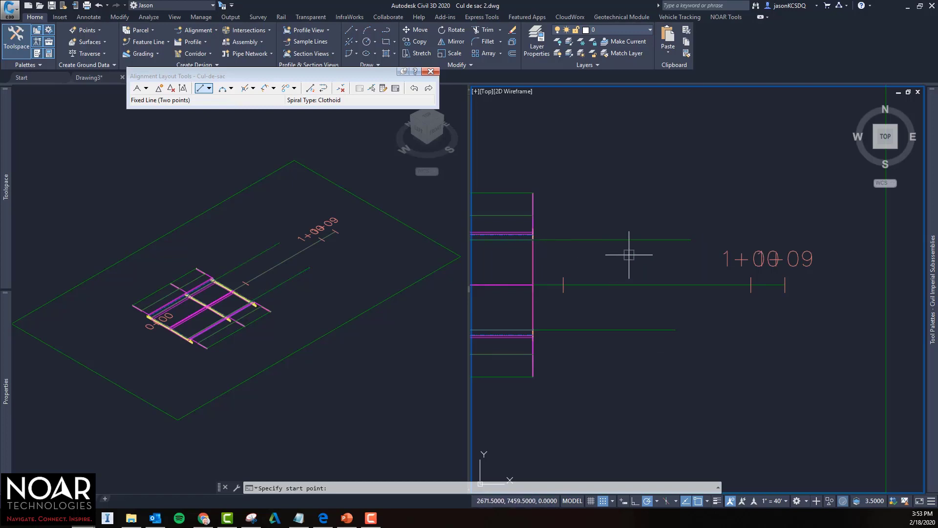
{"action": "key", "text": "Return"}
Add a counterclockwise fixed curve with a 25 ft radius, centered on the end of the road centerline.
{"action": "middle_click_drag", "start_coordinate": [681, 345], "coordinate": [629, 318]}
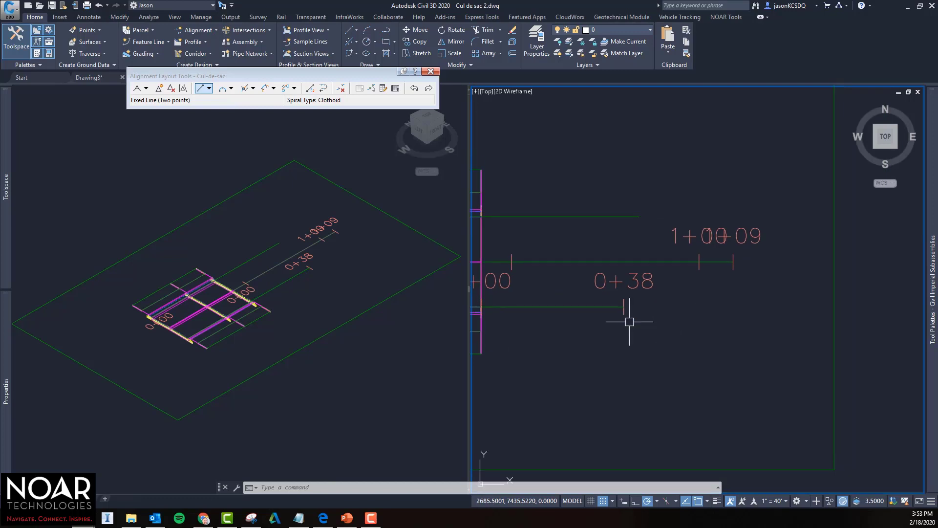
{"action": "left_click", "coordinate": [229, 88]}
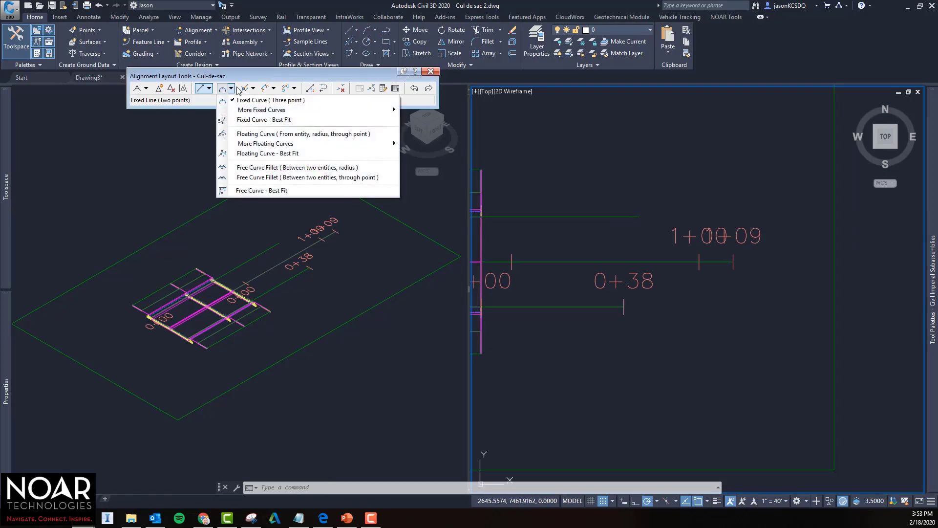
{"action": "mouse_move", "coordinate": [247, 110]}
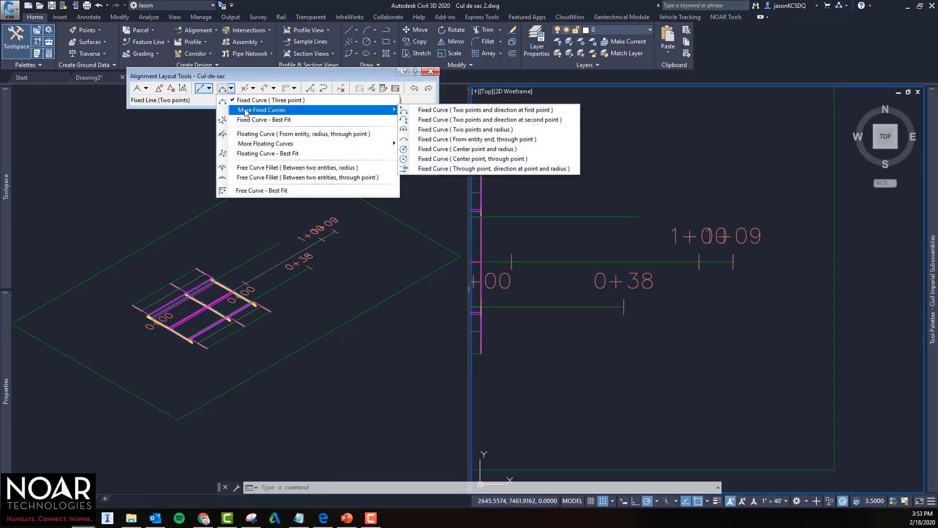
{"action": "left_click", "coordinate": [446, 151]}
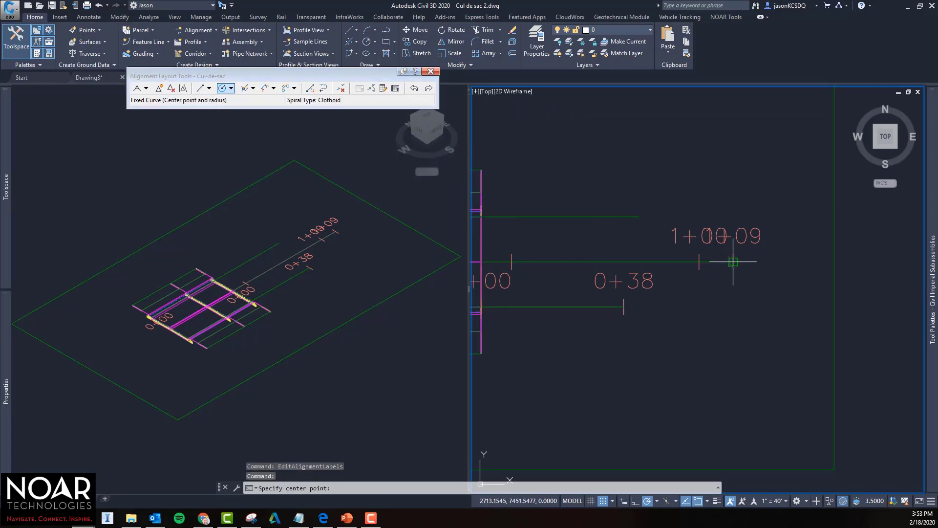
{"action": "left_click", "coordinate": [733, 261]}
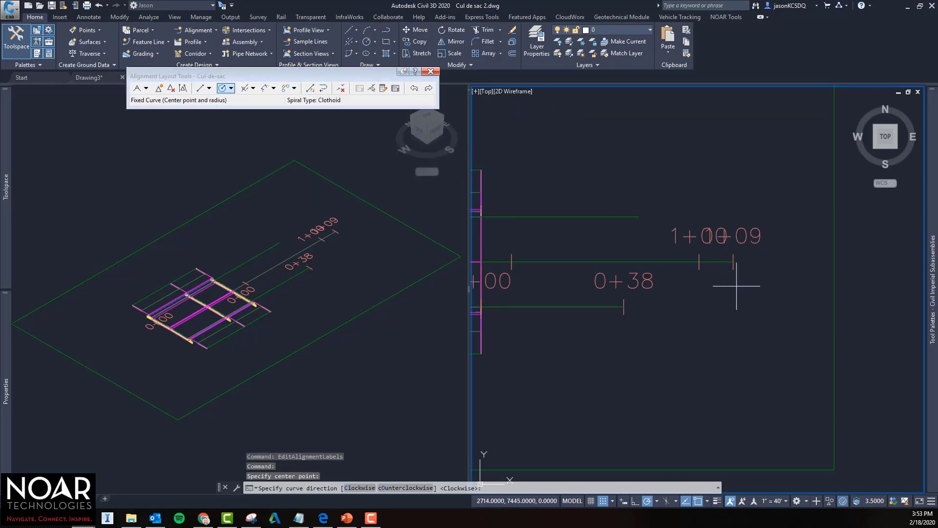
{"action": "type", "text": "o"}
{"action": "key", "text": "Return"}
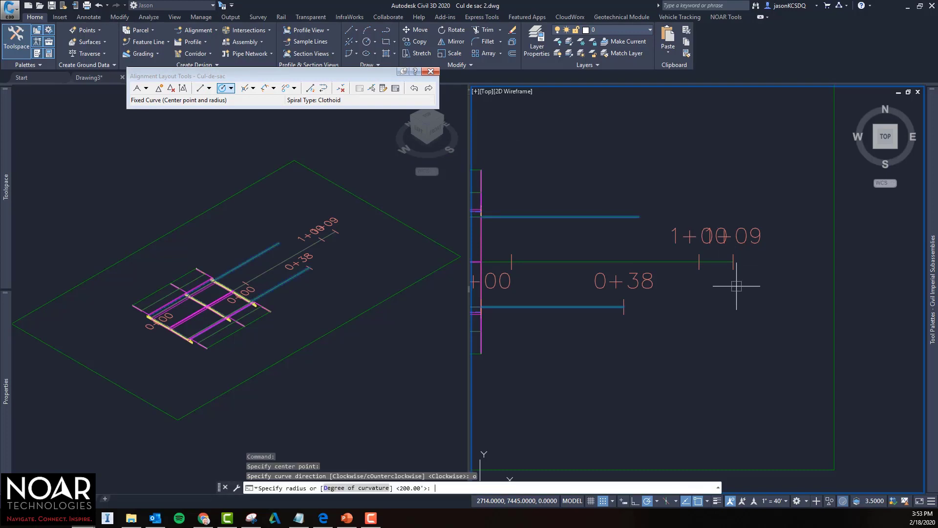
{"action": "type", "text": "25"}
{"action": "key", "text": "Return"}
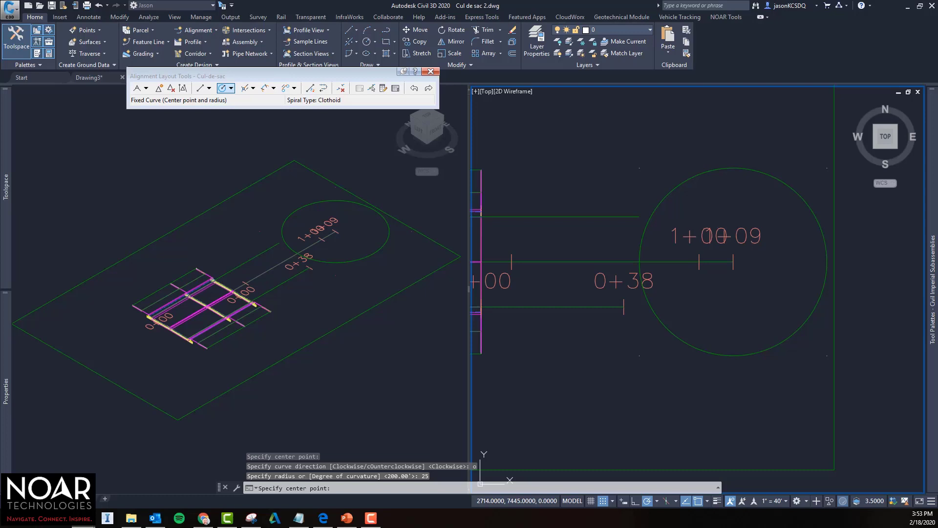
{"action": "key", "text": "Return"}
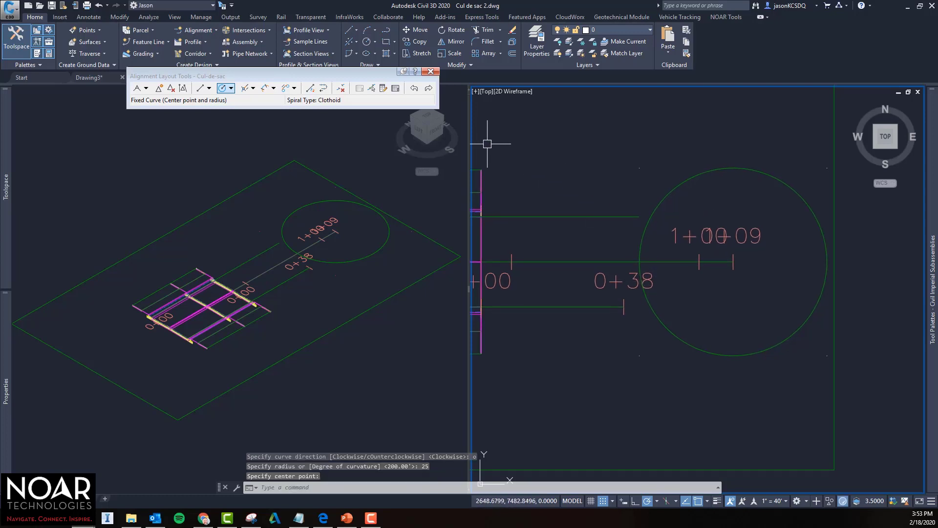
Join the lower edge line to the circle with a free curve fillet, less than 180°, reverse, 15 ft radius.
{"action": "left_click", "coordinate": [231, 88]}
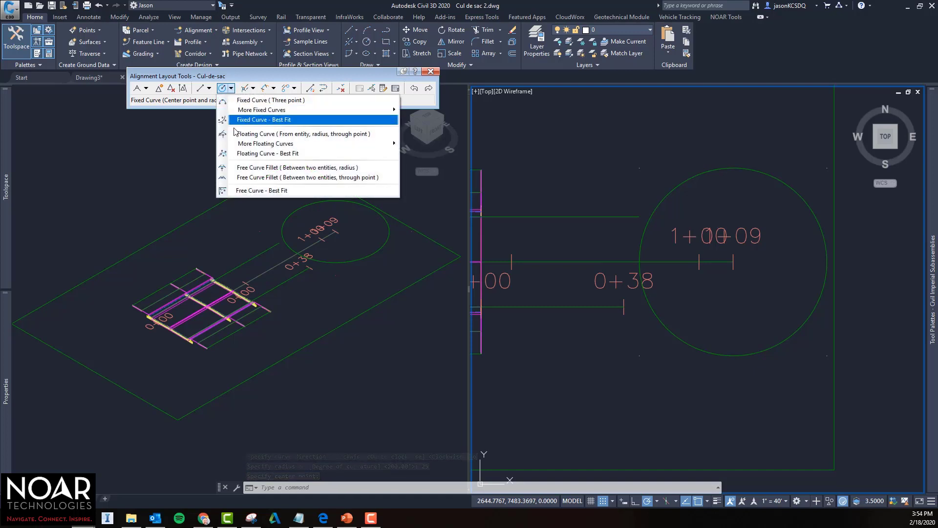
{"action": "left_click", "coordinate": [242, 168]}
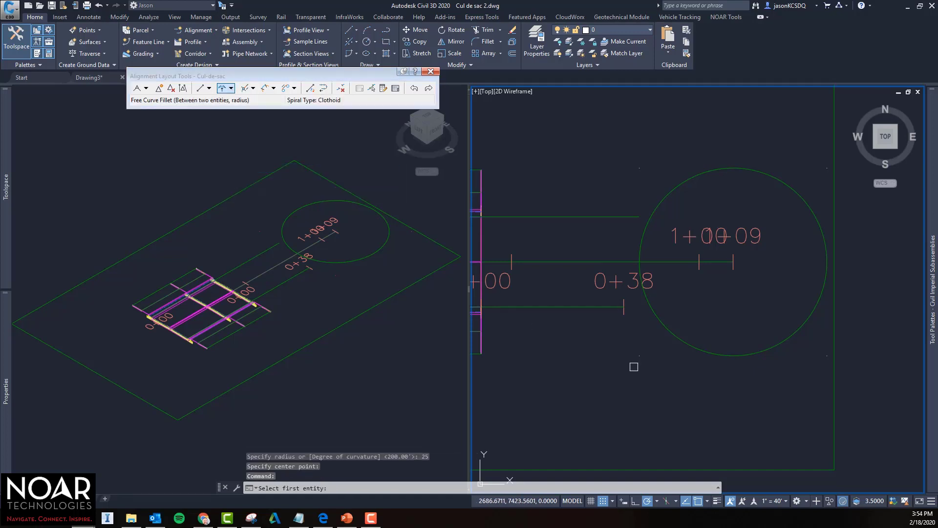
{"action": "left_click", "coordinate": [599, 307]}
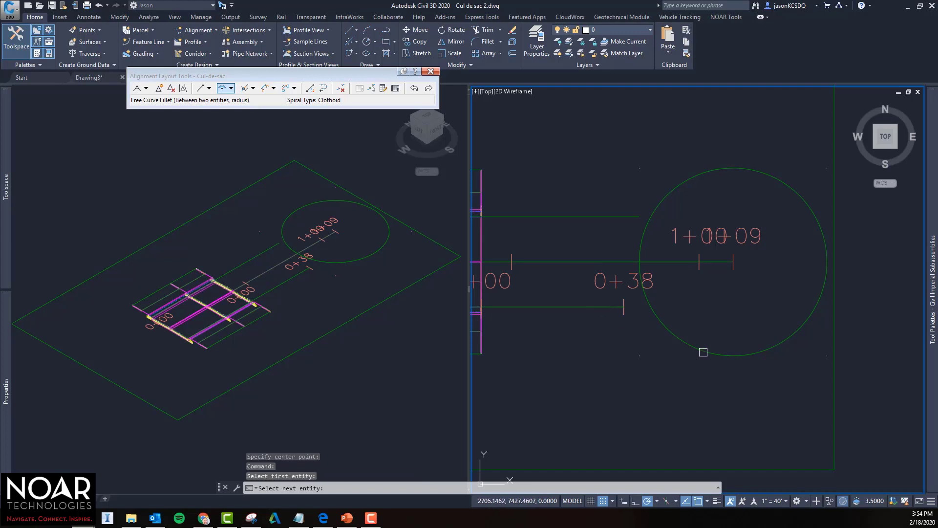
{"action": "left_click", "coordinate": [702, 356]}
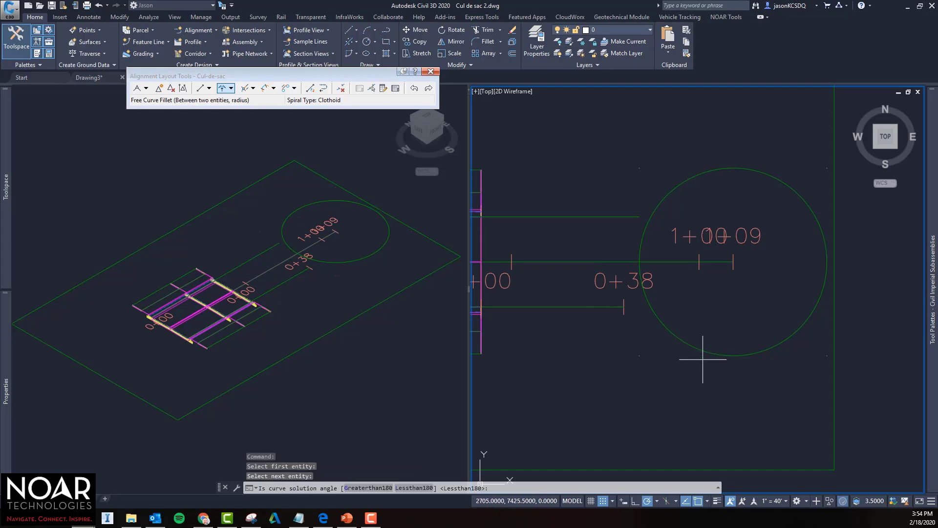
{"action": "key", "text": "Return"}
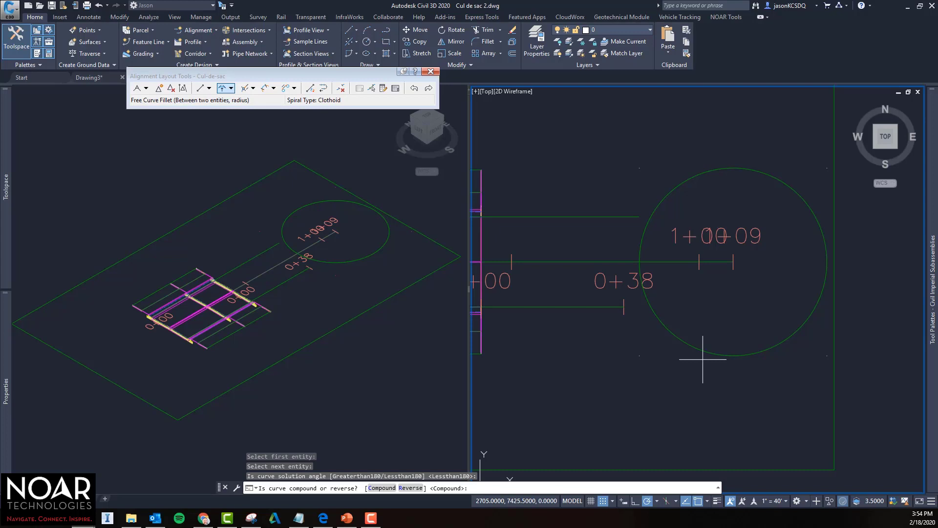
{"action": "key", "text": "Return"}
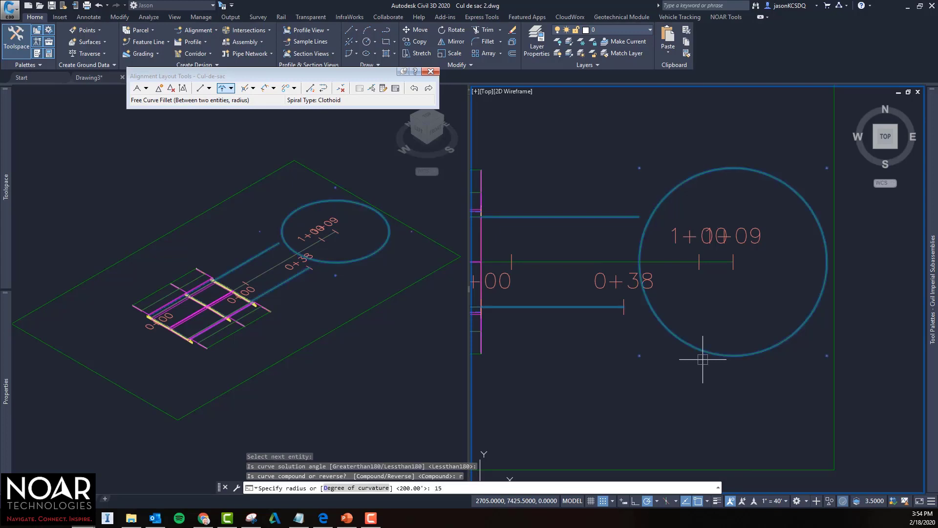
{"action": "key", "text": "Return"}
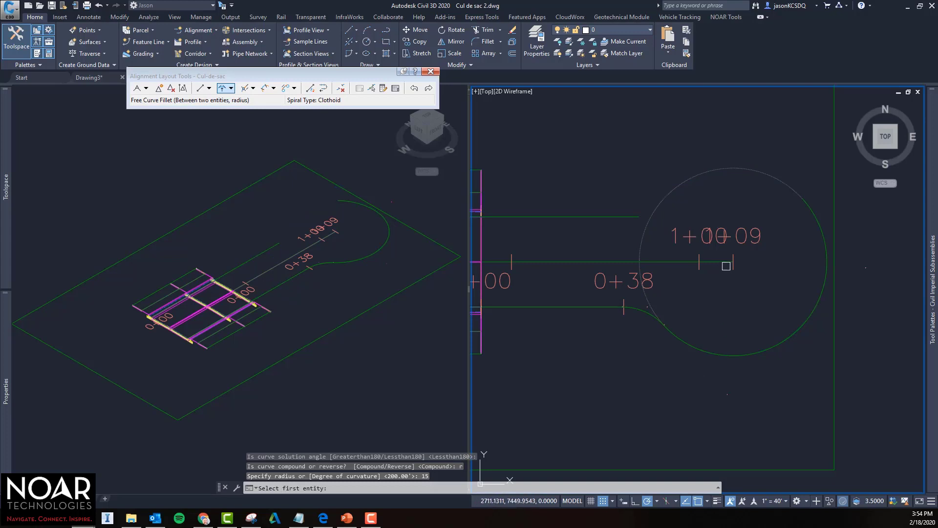
Join the circle to the upper edge line with a reverse free curve fillet, less than 180°, 15 ft radius.
{"action": "left_click", "coordinate": [808, 205]}
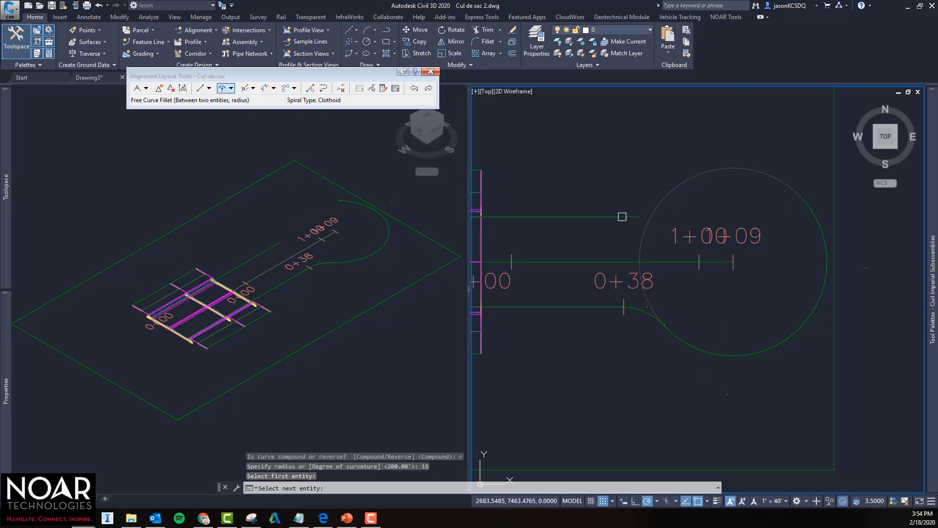
{"action": "left_click", "coordinate": [629, 217]}
{"action": "key", "text": "Return"}
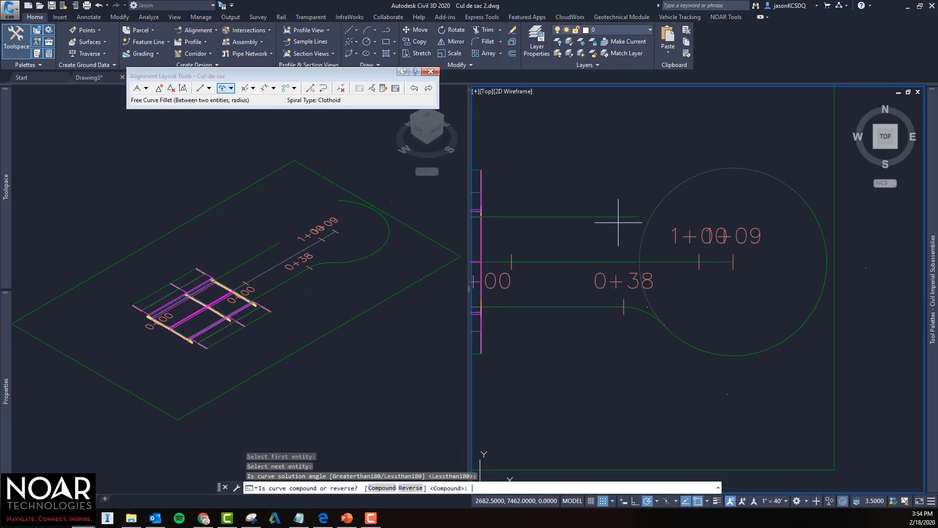
{"action": "type", "text": "r"}
{"action": "key", "text": "Return"}
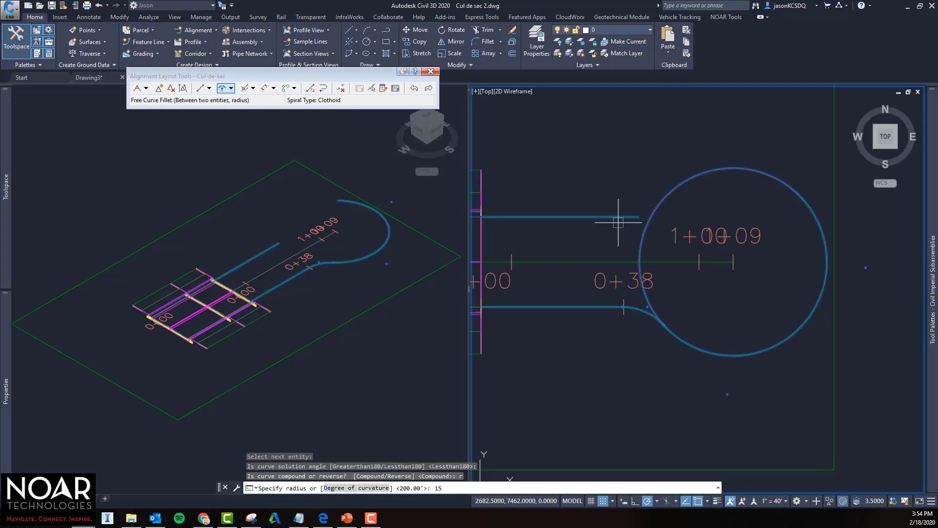
{"action": "type", "text": "15"}
{"action": "key", "text": "Return"}
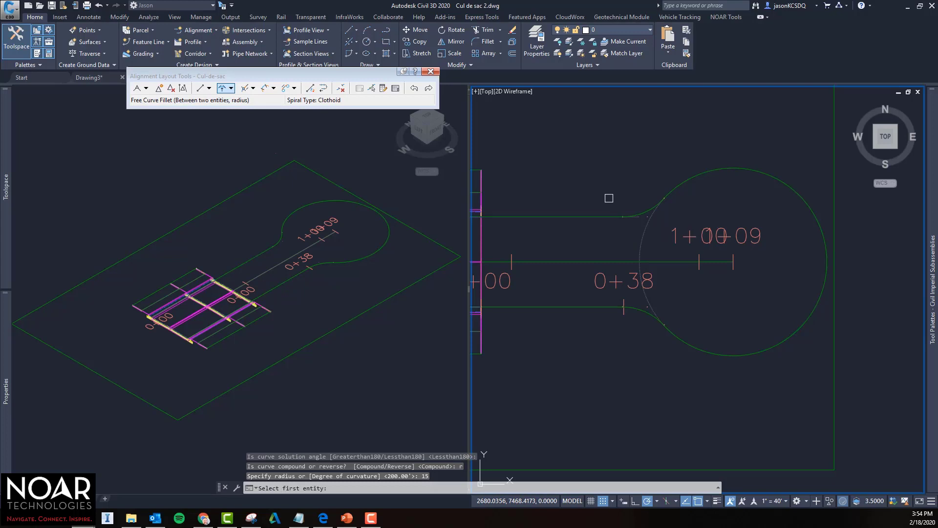
End the free curve fillet command, completing the edge alignment around the bulb.
{"action": "key", "text": "Return"}
{"action": "scroll", "coordinate": [609, 258], "scroll_direction": "down", "scroll_amount": 3}
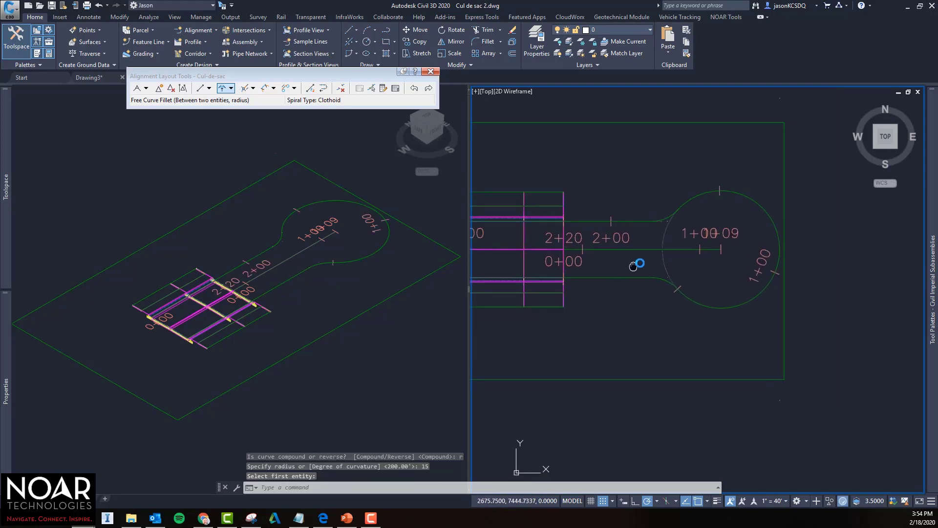
{"action": "key", "text": "Escape"}
Open the baseline and region parameters in the Corridor Properties of the main road corridor.
{"action": "left_click", "coordinate": [588, 292]}
{"action": "right_click", "coordinate": [594, 289]}
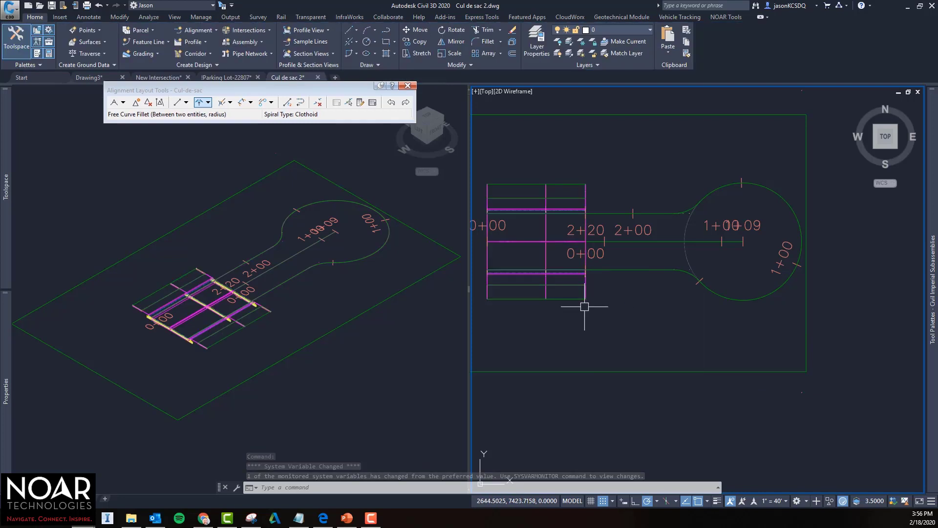
{"action": "scroll", "coordinate": [603, 316], "scroll_direction": "down", "scroll_amount": 2}
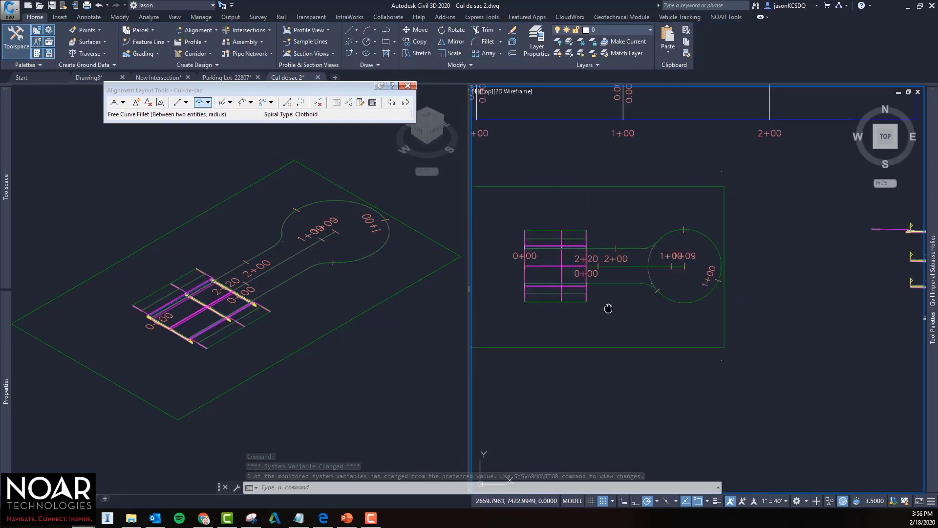
{"action": "scroll", "coordinate": [611, 332], "scroll_direction": "up", "scroll_amount": 2}
{"action": "left_click", "coordinate": [589, 320]}
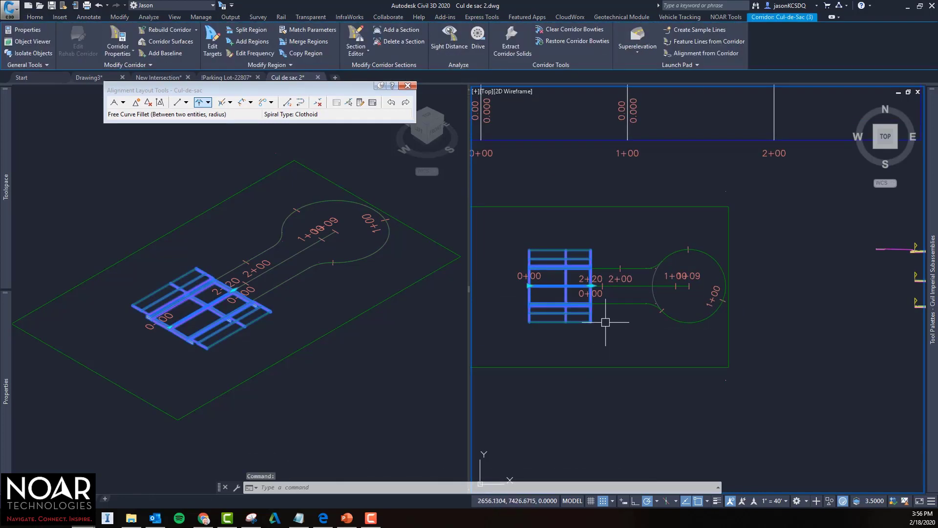
{"action": "right_click", "coordinate": [606, 324]}
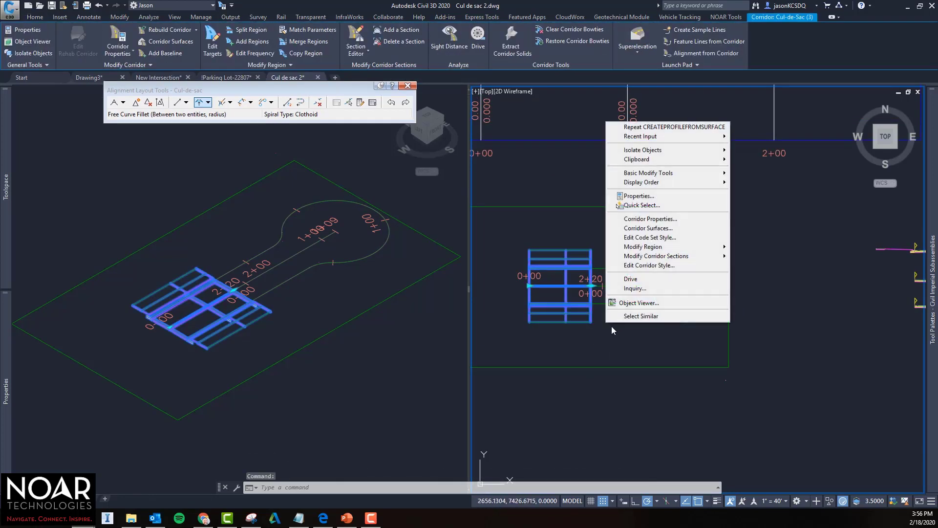
{"action": "left_click", "coordinate": [660, 221]}
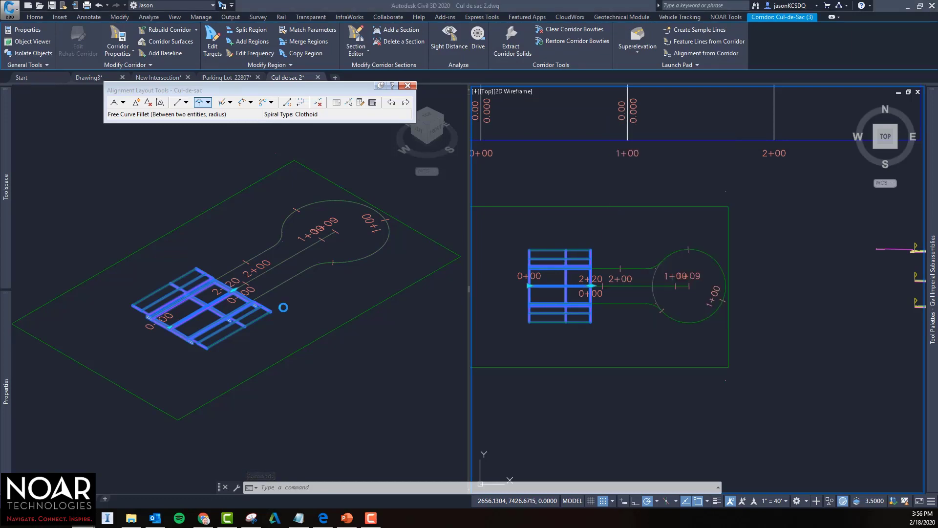
{"action": "left_click", "coordinate": [262, 73]}
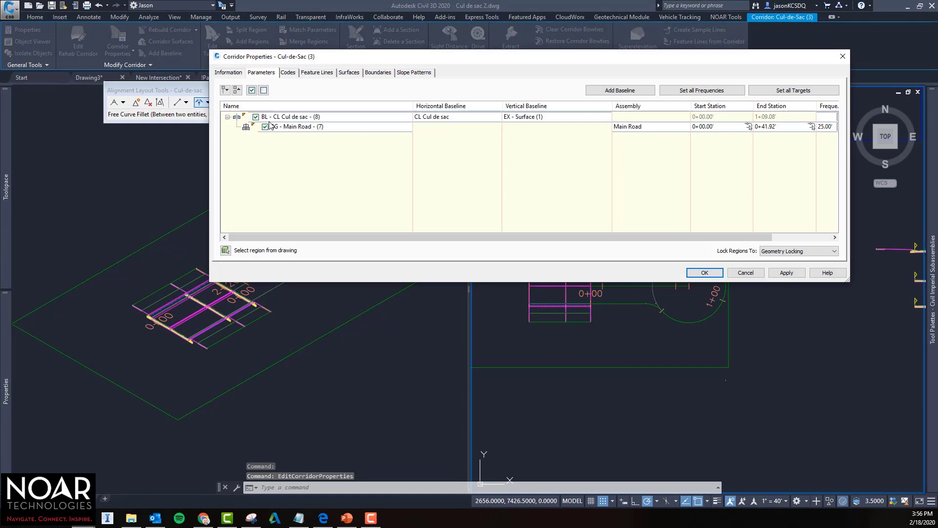
Add an alignment-and-profile baseline named Outside Lane Right to the corridor, using the Cul-de-sac edge alignment picked in the drawing.
{"action": "left_click", "coordinate": [611, 91]}
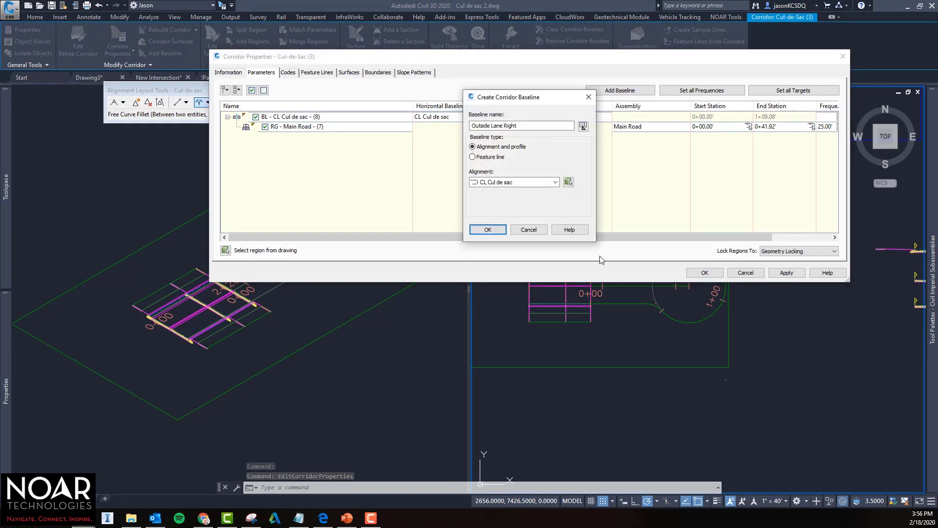
{"action": "left_click", "coordinate": [569, 182]}
{"action": "left_click", "coordinate": [612, 304]}
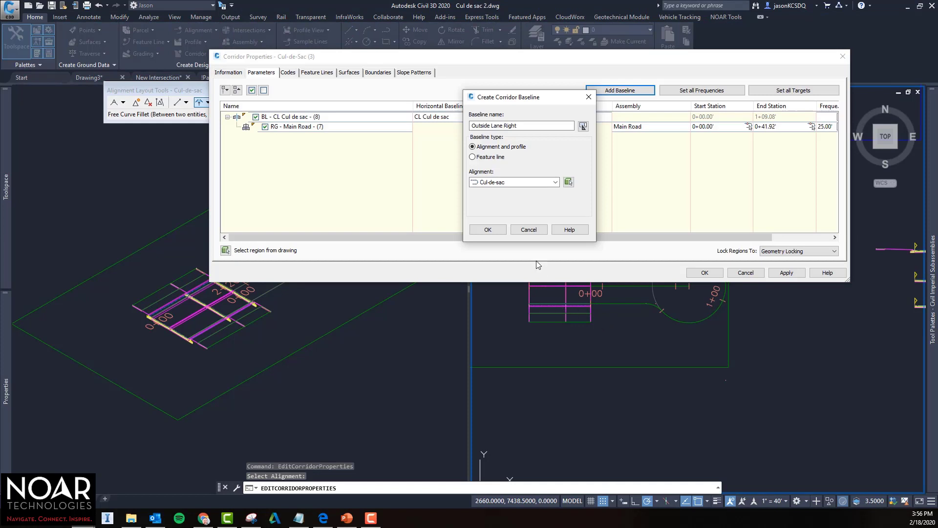
{"action": "left_click", "coordinate": [489, 230]}
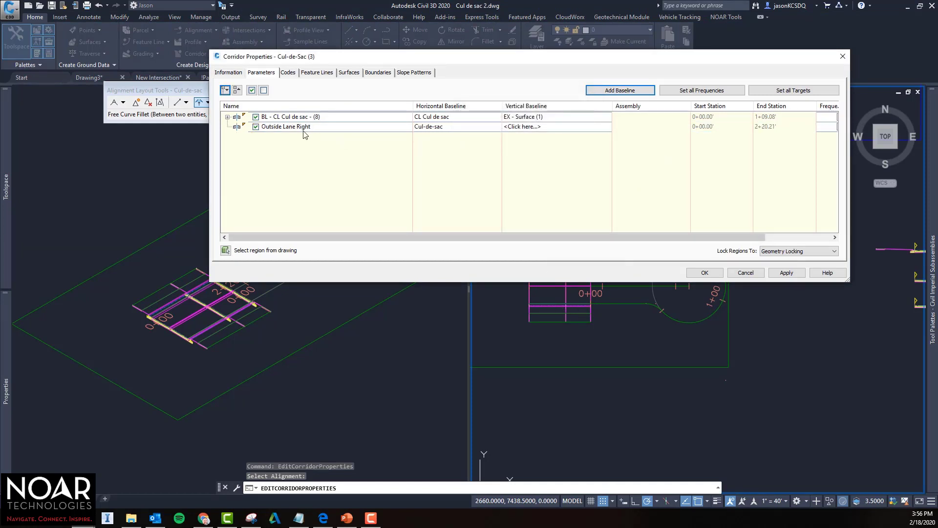
Add a region named Outside Curb with the Right Lane assembly to the Outside Lane Right baseline.
{"action": "right_click", "coordinate": [283, 128]}
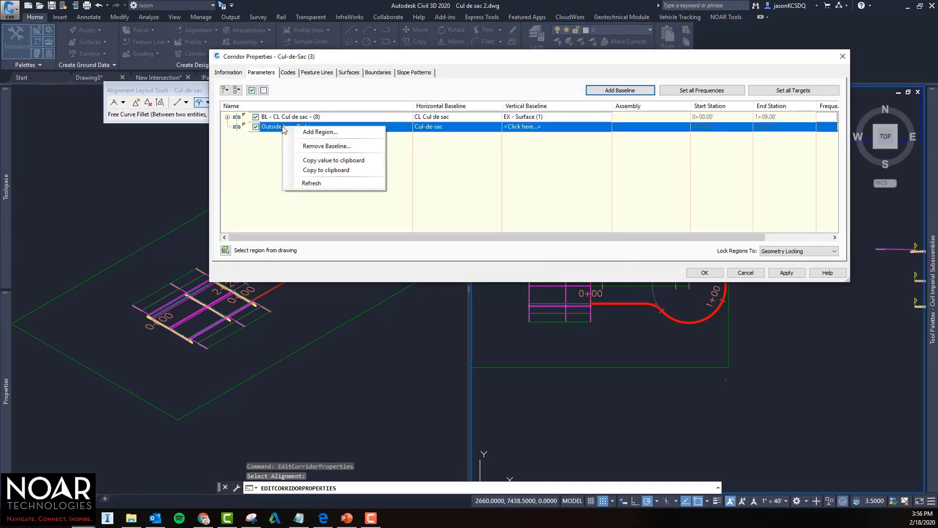
{"action": "left_click", "coordinate": [320, 132]}
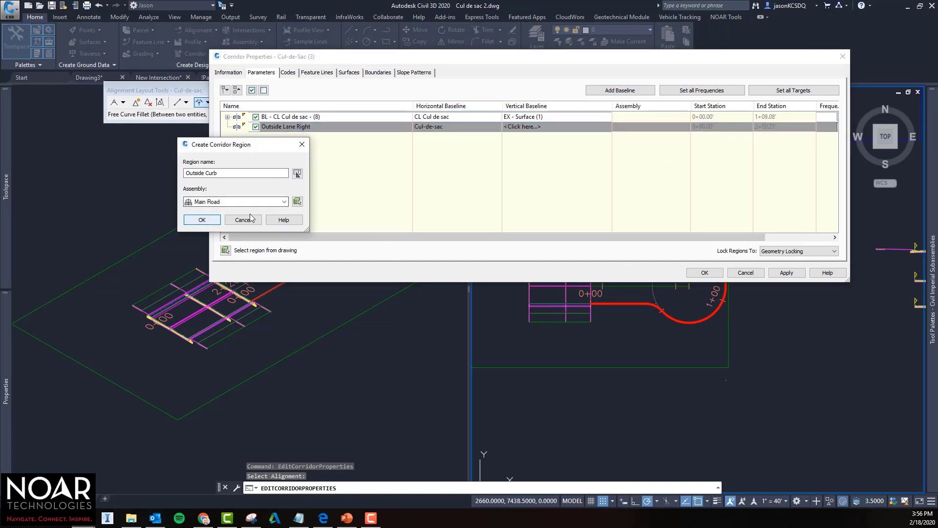
{"action": "left_click", "coordinate": [210, 202]}
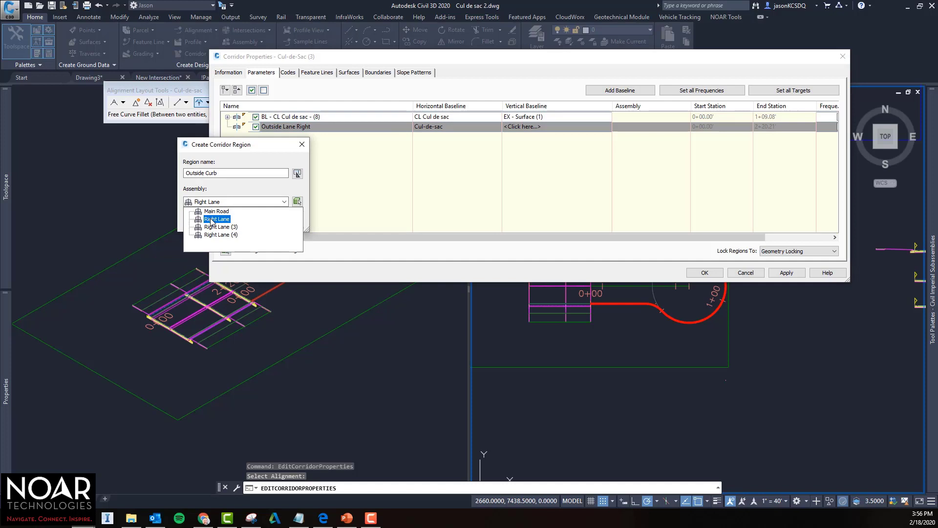
{"action": "left_click", "coordinate": [211, 219]}
{"action": "left_click", "coordinate": [196, 219]}
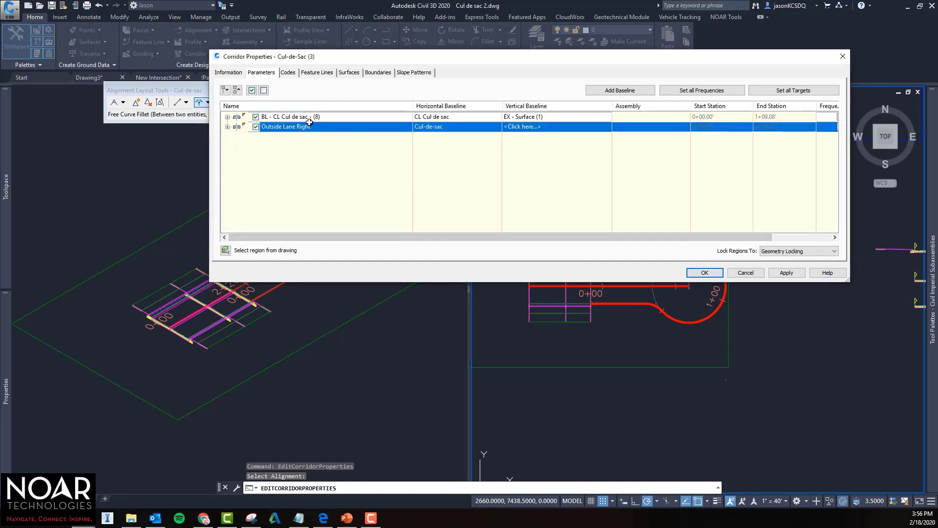
Set the Outside Lane Right baseline's width target for LaneSuperelevationAOR to the CL Cul de sac alignment.
{"action": "left_click", "coordinate": [227, 127]}
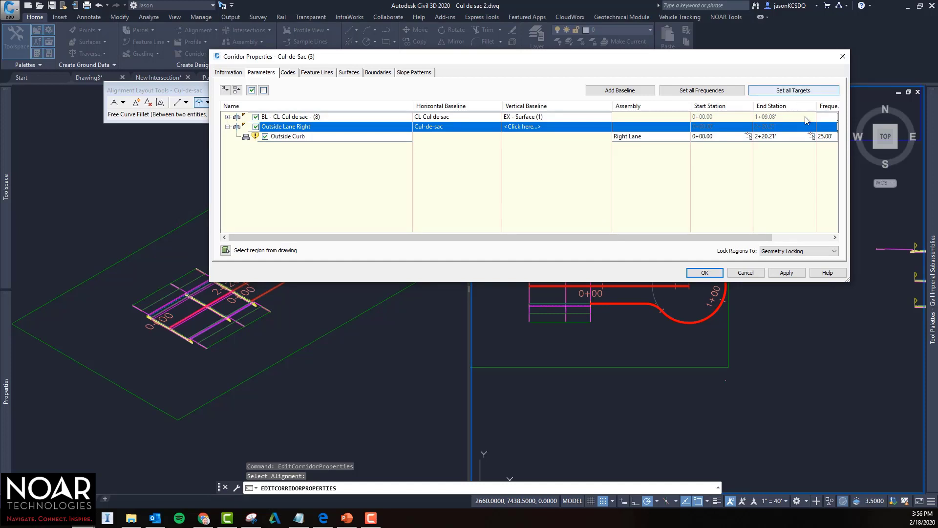
{"action": "left_click_drag", "start_coordinate": [747, 238], "coordinate": [821, 238]}
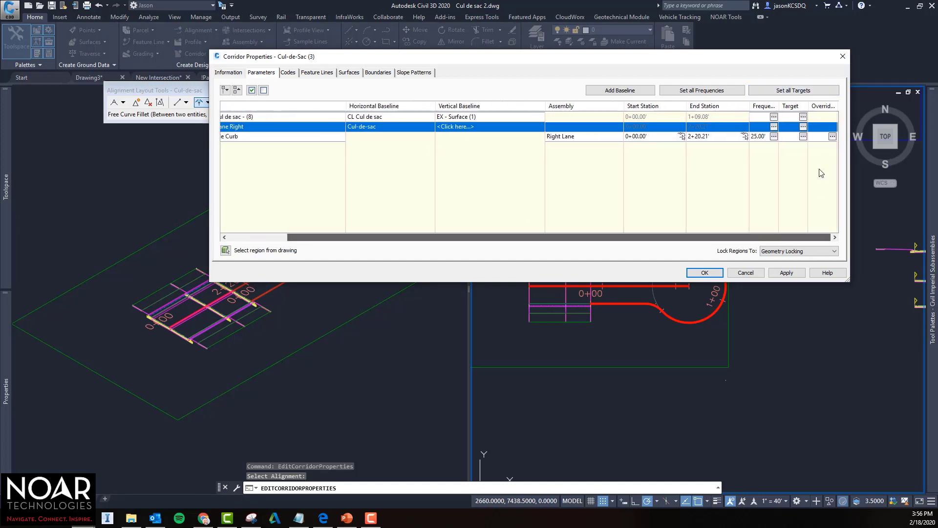
{"action": "left_click", "coordinate": [803, 126]}
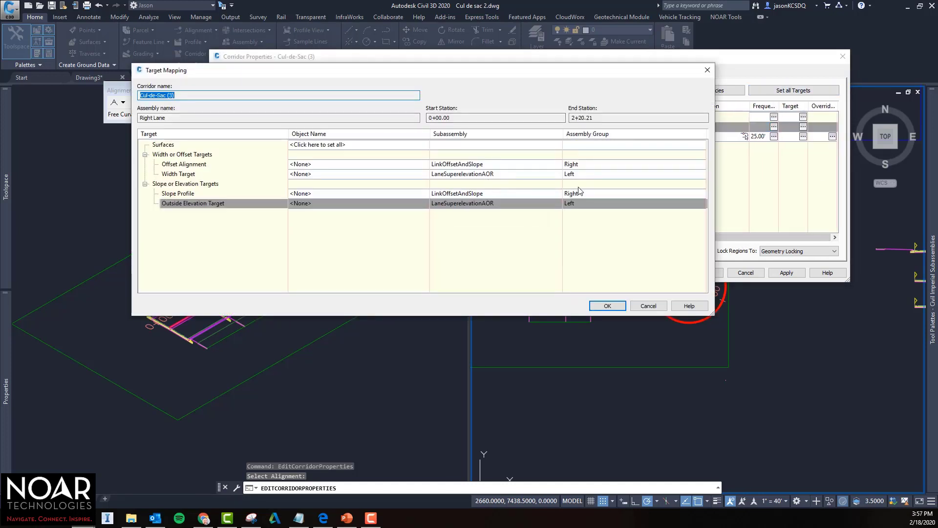
{"action": "left_click", "coordinate": [320, 176]}
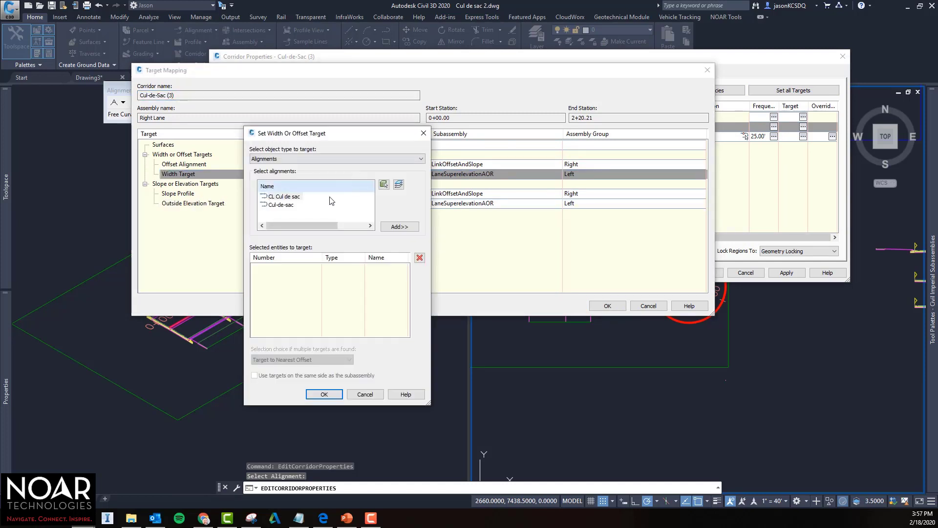
{"action": "left_click", "coordinate": [289, 197]}
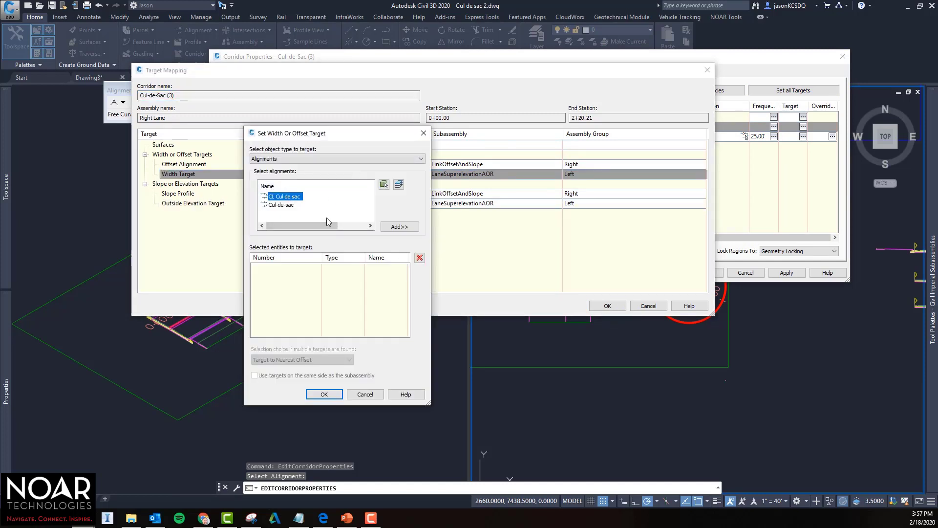
{"action": "left_click", "coordinate": [384, 185]}
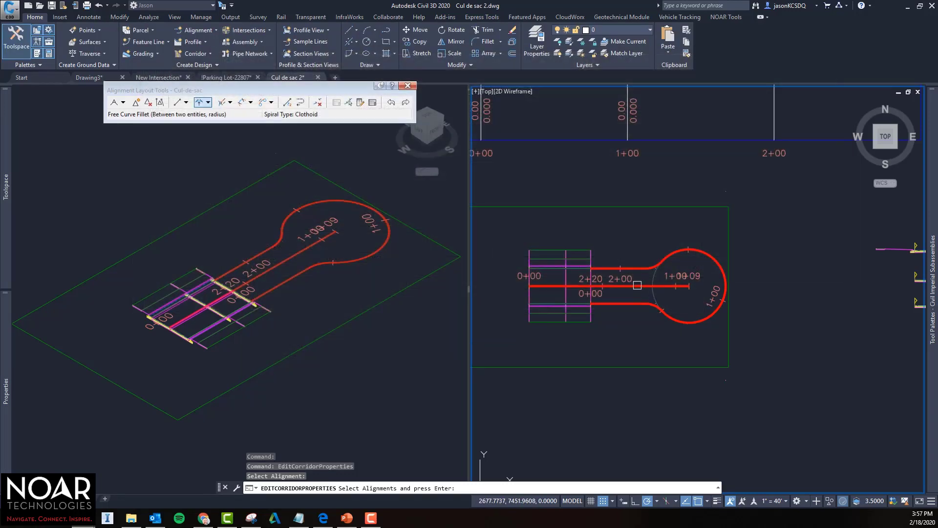
{"action": "left_click", "coordinate": [637, 288]}
{"action": "key", "text": "Return"}
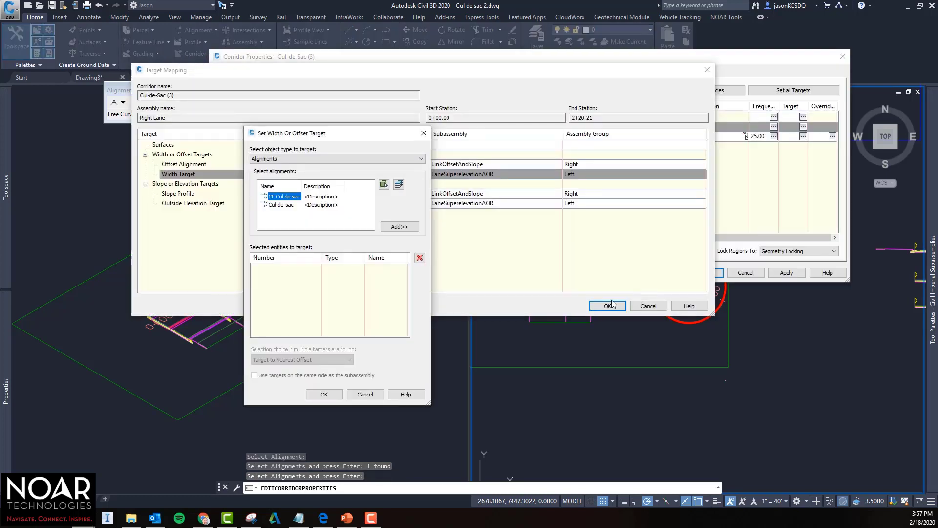
{"action": "left_click", "coordinate": [399, 227]}
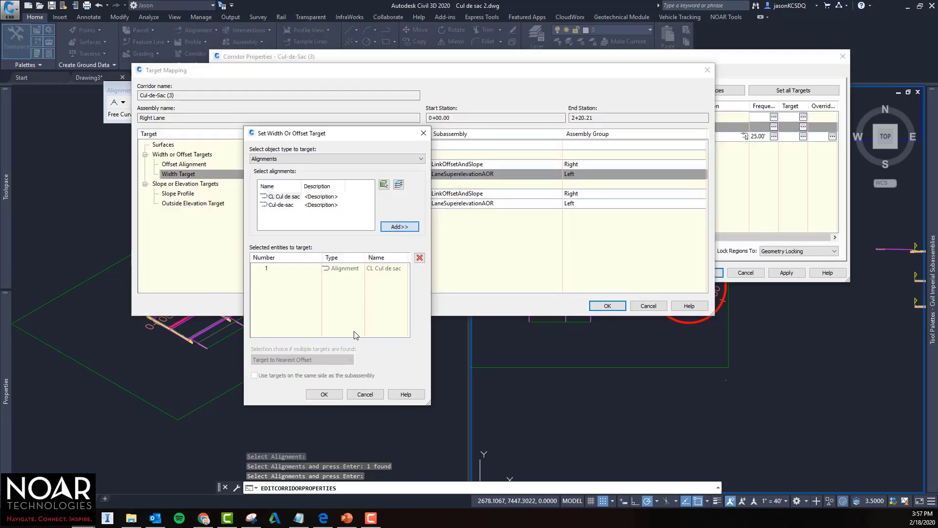
{"action": "left_click", "coordinate": [324, 394]}
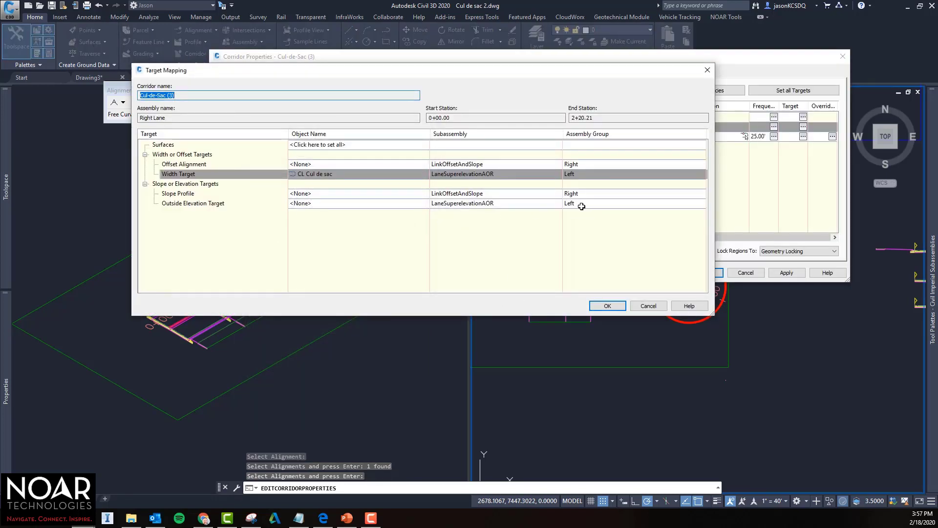
Set the lane's outside elevation target to the EX - Surface (1) profile of CL Cul de sac and accept the target mapping.
{"action": "left_click", "coordinate": [319, 201]}
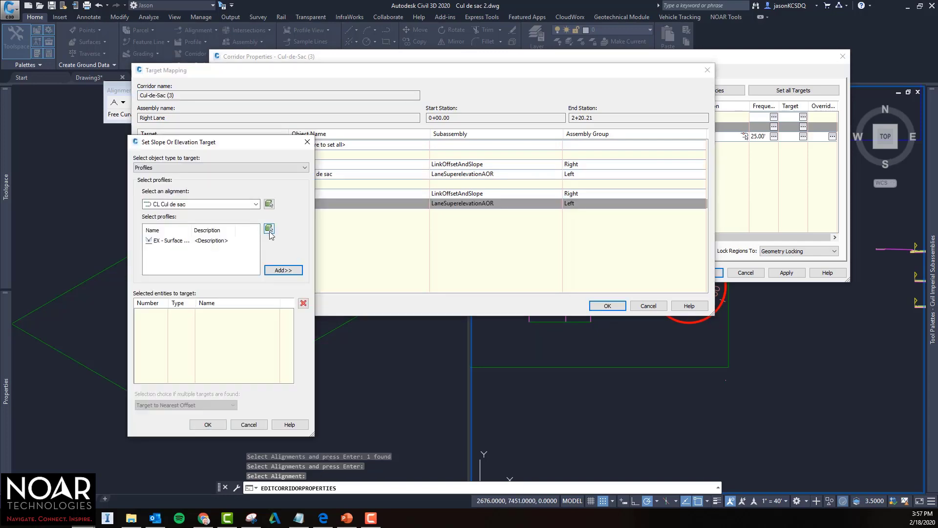
{"action": "left_click", "coordinate": [269, 229]}
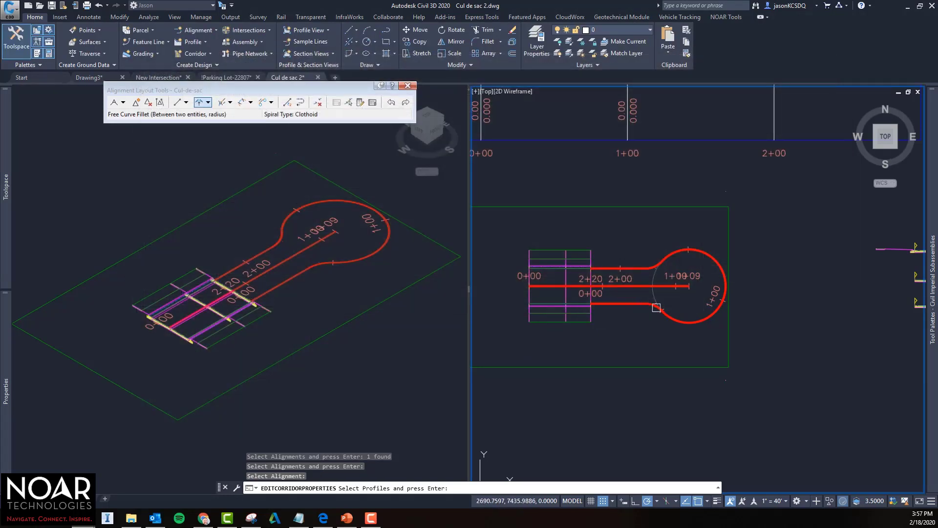
{"action": "scroll", "coordinate": [635, 303], "scroll_direction": "down", "scroll_amount": 3}
{"action": "scroll", "coordinate": [638, 245], "scroll_direction": "up", "scroll_amount": 4}
{"action": "left_click", "coordinate": [613, 248]}
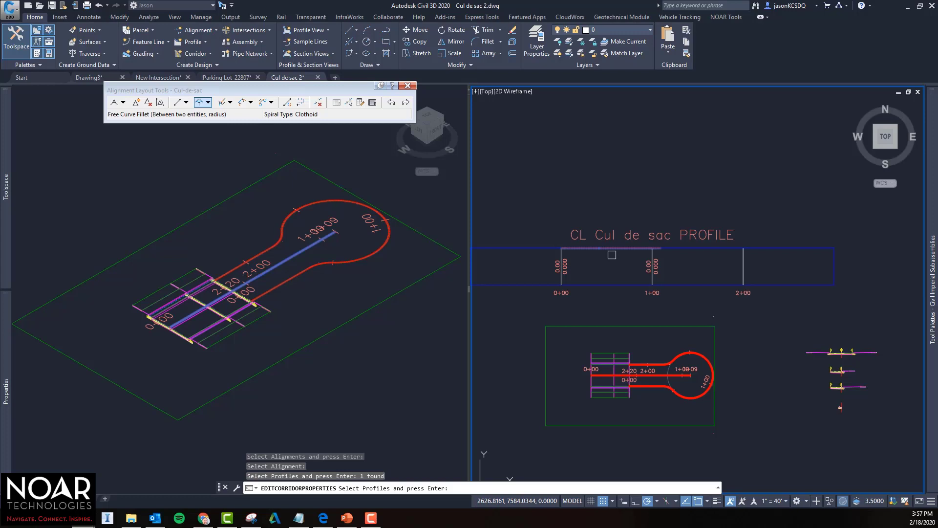
{"action": "key", "text": "Return"}
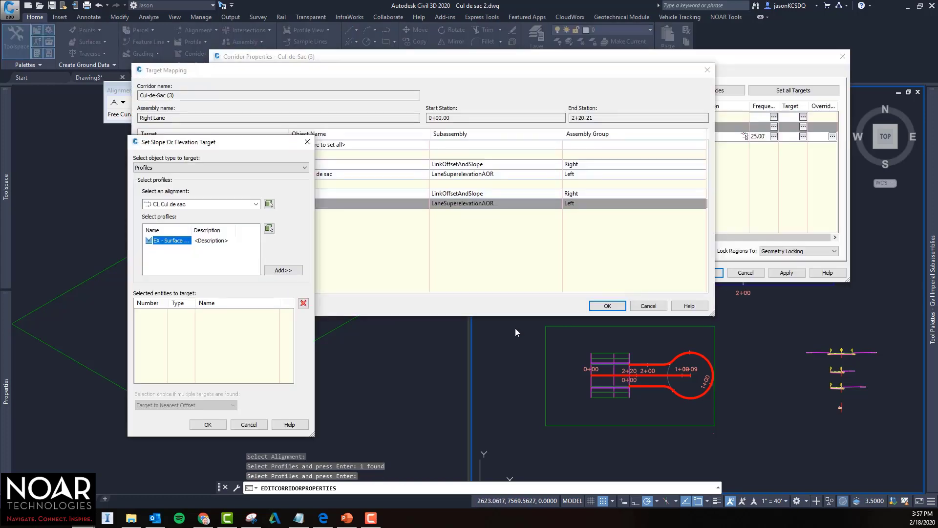
{"action": "left_click", "coordinate": [284, 270]}
{"action": "left_click", "coordinate": [208, 424]}
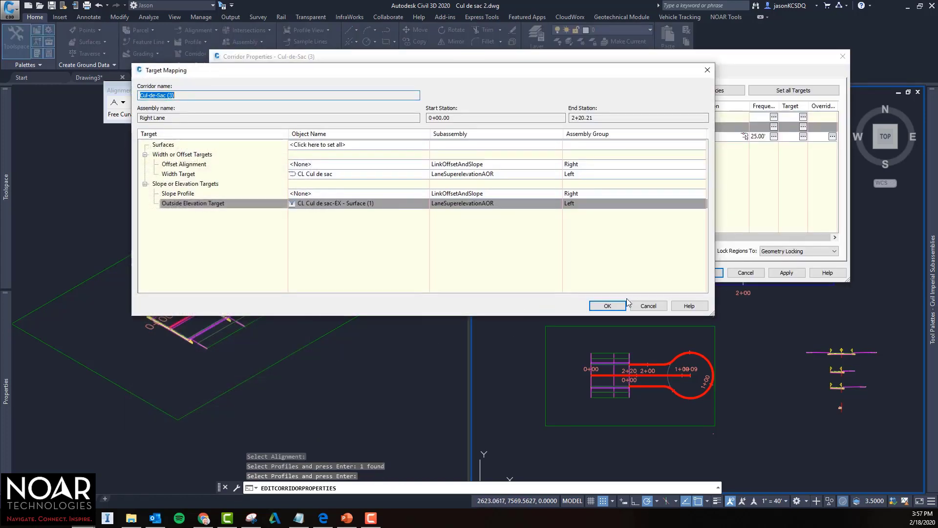
{"action": "left_click", "coordinate": [608, 306]}
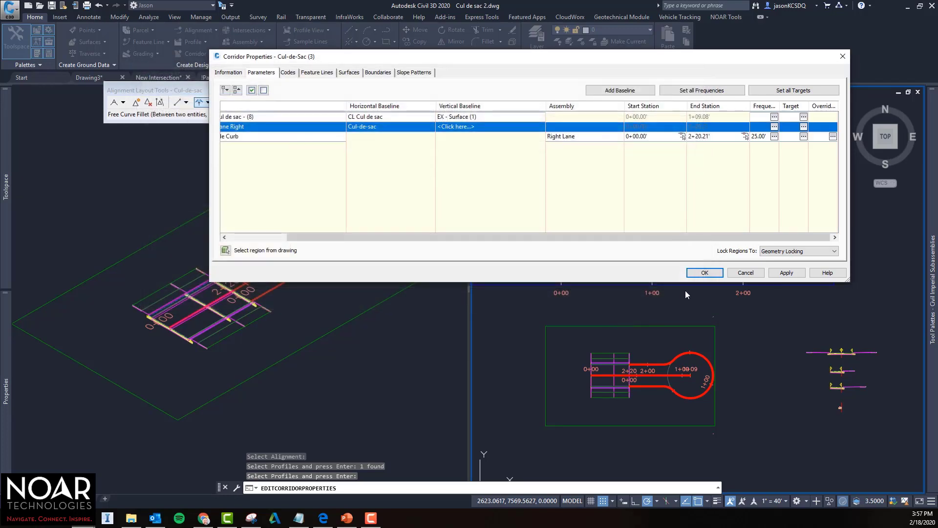
Assign the EX - Surface (7) profile as the vertical baseline of Outside Lane Right and rebuild the corridor.
{"action": "left_click", "coordinate": [463, 127]}
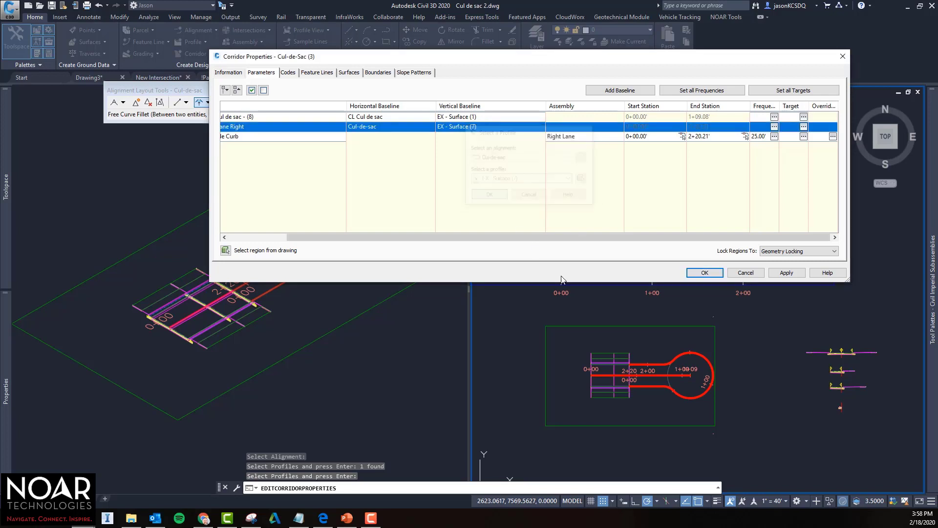
{"action": "left_click", "coordinate": [498, 197]}
{"action": "left_click", "coordinate": [713, 273]}
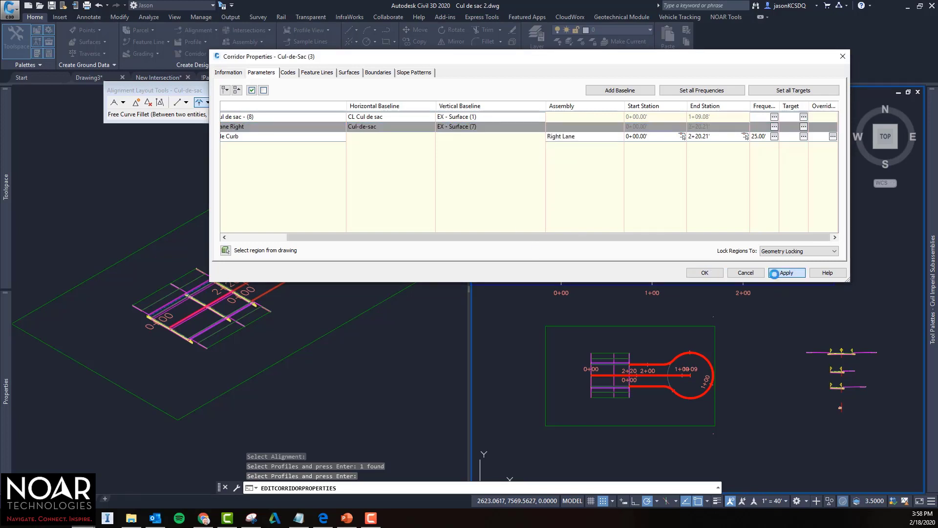
{"action": "left_click", "coordinate": [433, 237]}
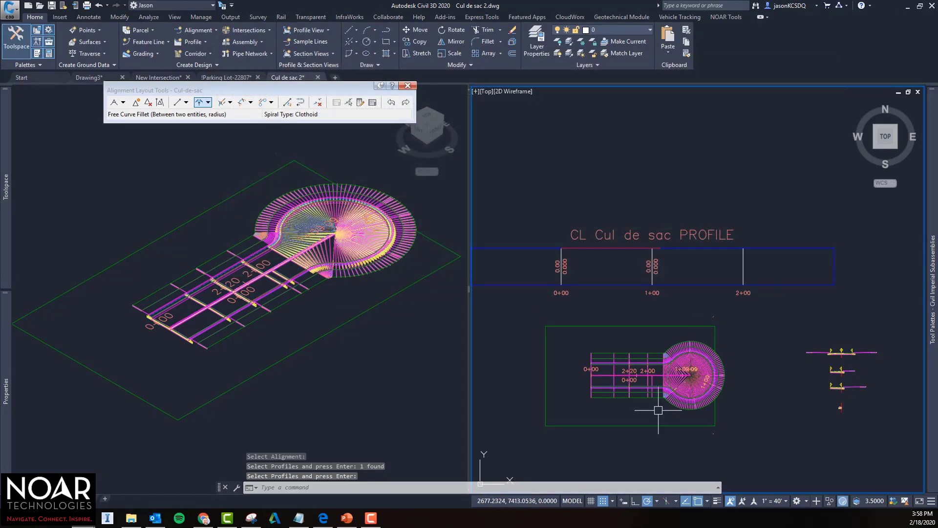
Select the rebuilt cul-de-sac corridor in plan view and open it in the Object Viewer.
{"action": "scroll", "coordinate": [689, 396], "scroll_direction": "up", "scroll_amount": 5}
{"action": "scroll", "coordinate": [698, 388], "scroll_direction": "up", "scroll_amount": 2}
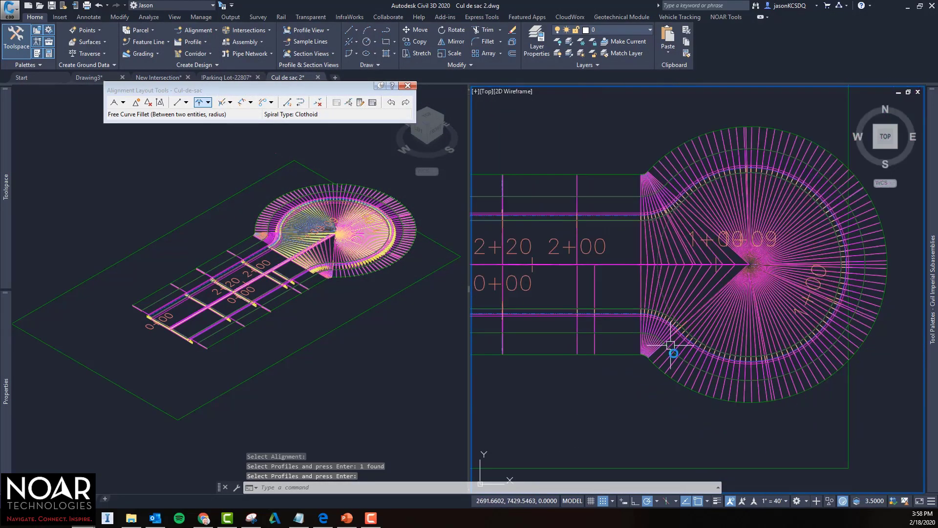
{"action": "scroll", "coordinate": [712, 374], "scroll_direction": "down", "scroll_amount": 2}
{"action": "left_click", "coordinate": [681, 332]}
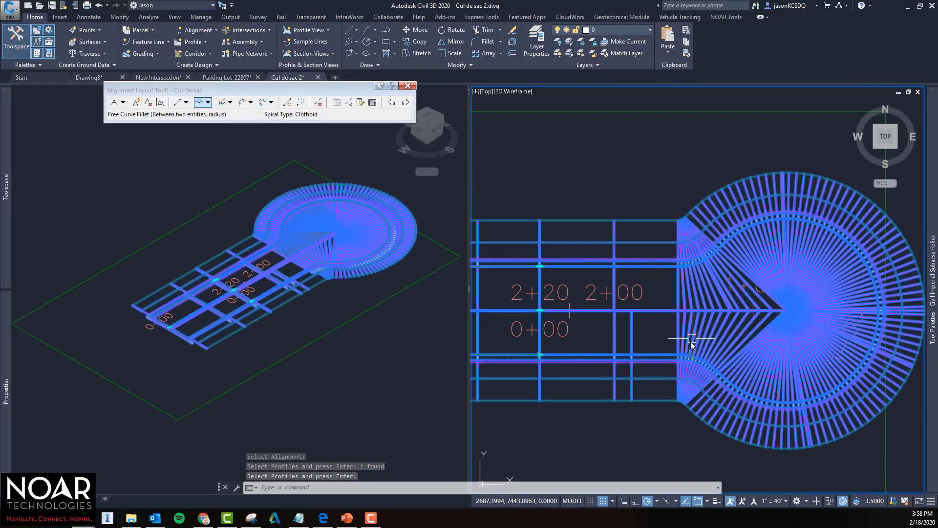
{"action": "right_click", "coordinate": [655, 286]}
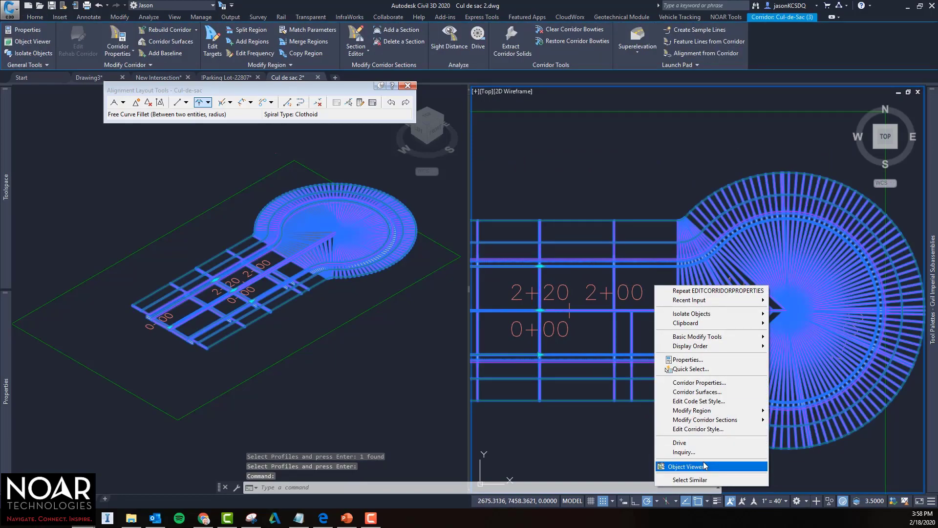
{"action": "left_click", "coordinate": [684, 467]}
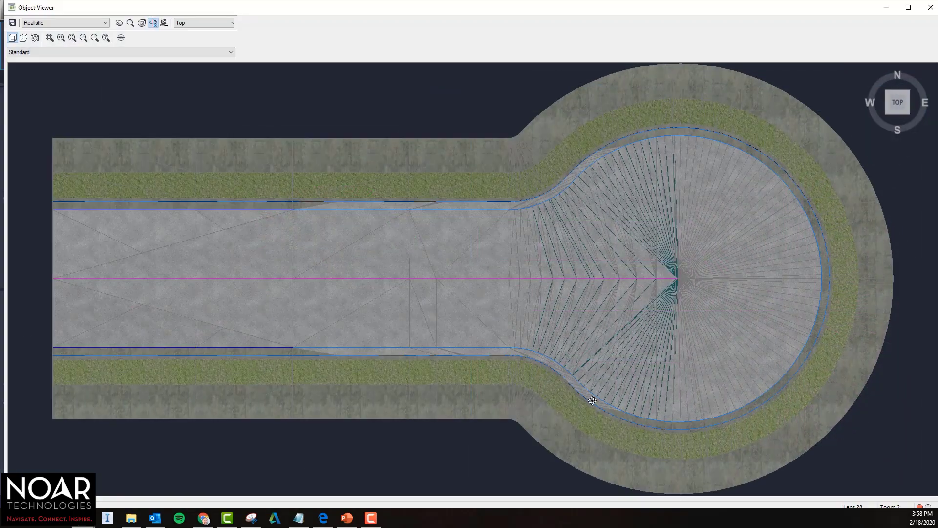
Examine the corridor in 3D from both ends, checking the curb and pavement edge closely along the transition and around the bulb.
{"action": "left_click_drag", "start_coordinate": [672, 393], "coordinate": [533, 357]}
{"action": "left_click_drag", "start_coordinate": [516, 252], "coordinate": [516, 226]}
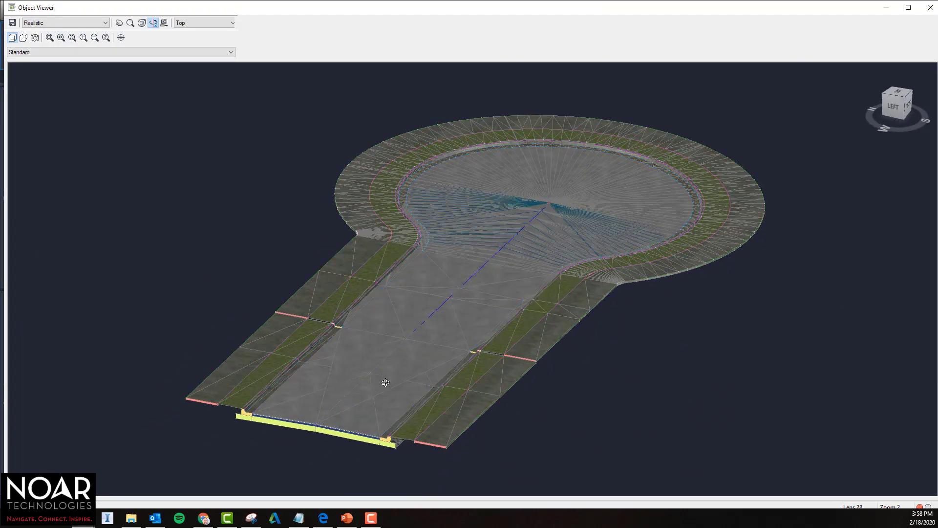
{"action": "left_click_drag", "start_coordinate": [518, 402], "coordinate": [536, 301]}
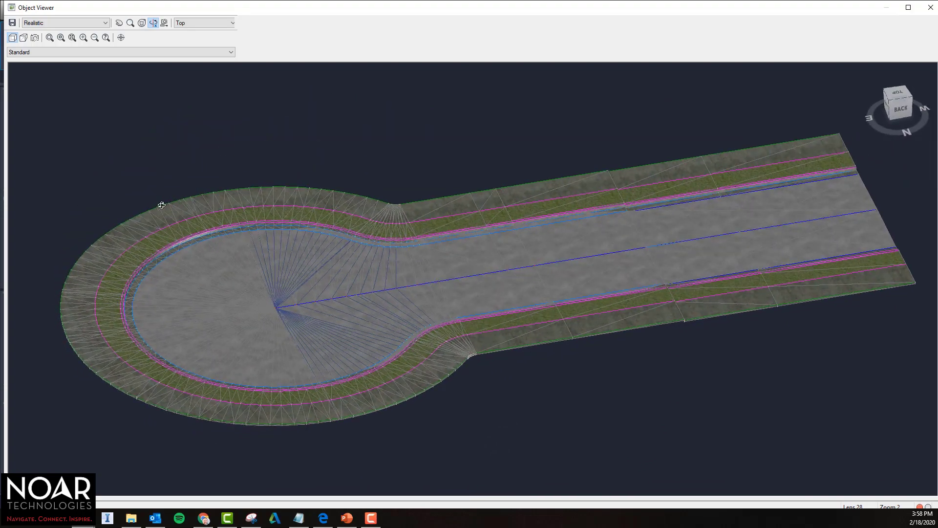
{"action": "scroll", "coordinate": [161, 204], "scroll_direction": "up", "scroll_amount": 10}
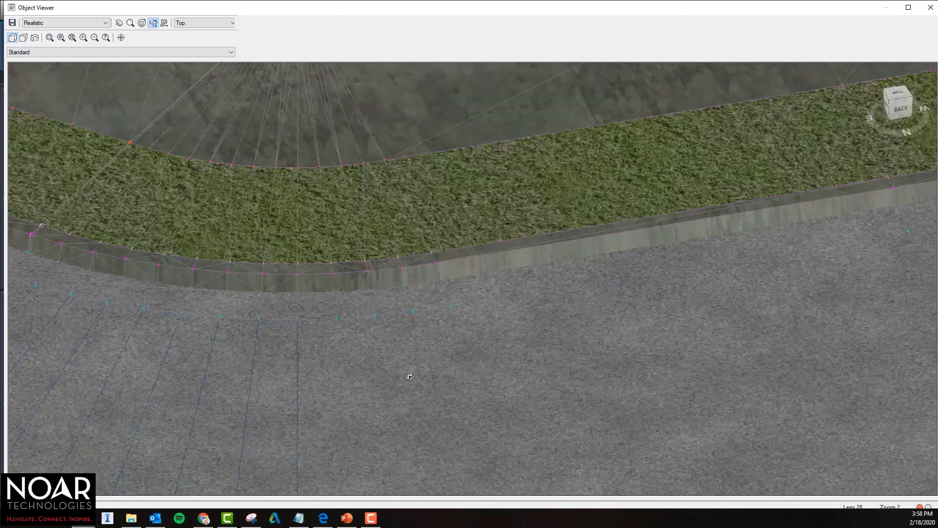
{"action": "middle_click_drag", "start_coordinate": [251, 333], "coordinate": [773, 339]}
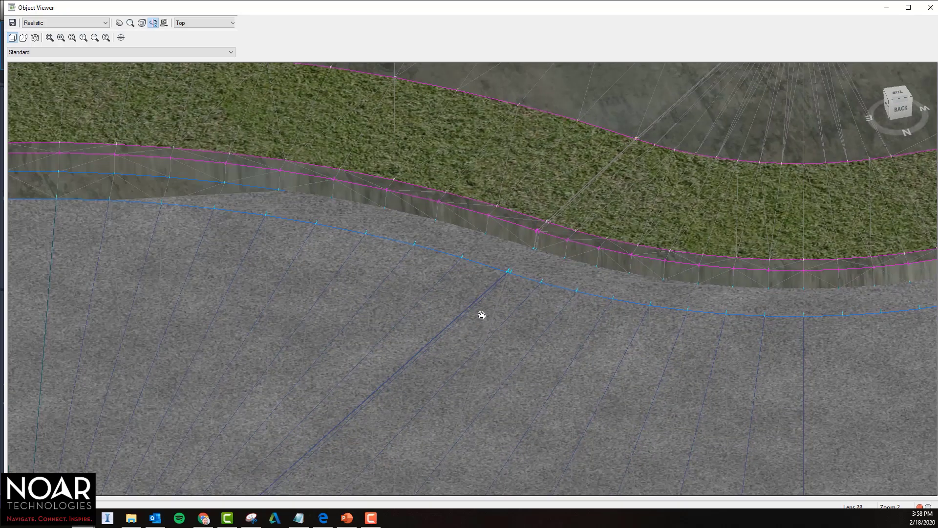
{"action": "middle_click_drag", "start_coordinate": [230, 332], "coordinate": [718, 359]}
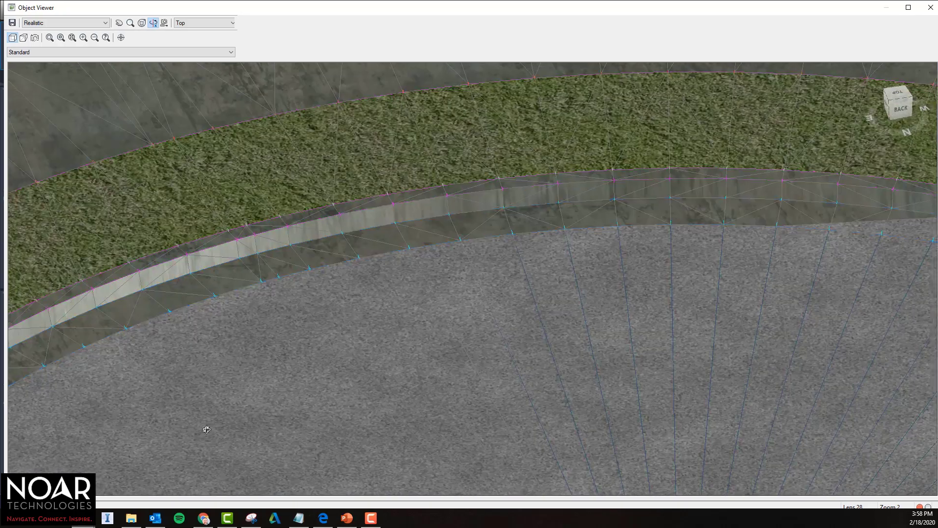
{"action": "middle_click_drag", "start_coordinate": [206, 429], "coordinate": [342, 352]}
{"action": "scroll", "coordinate": [620, 203], "scroll_direction": "down", "scroll_amount": 5}
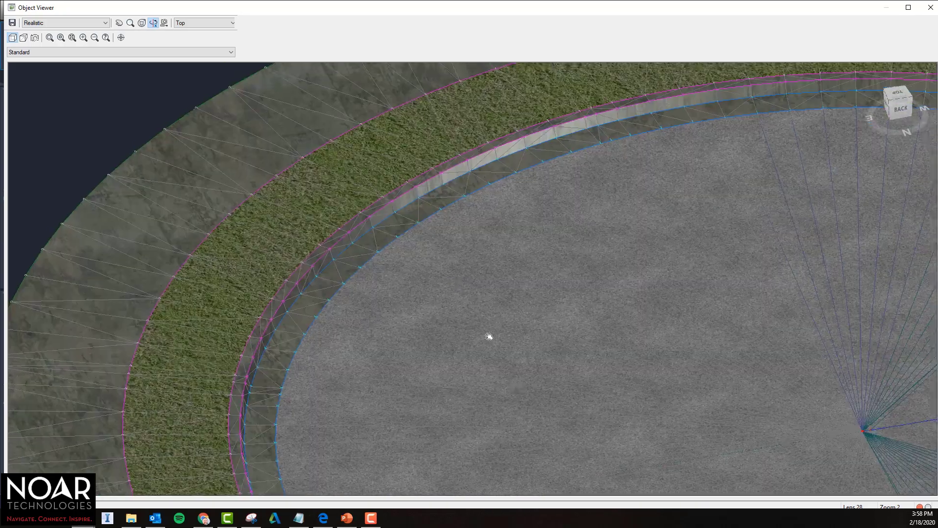